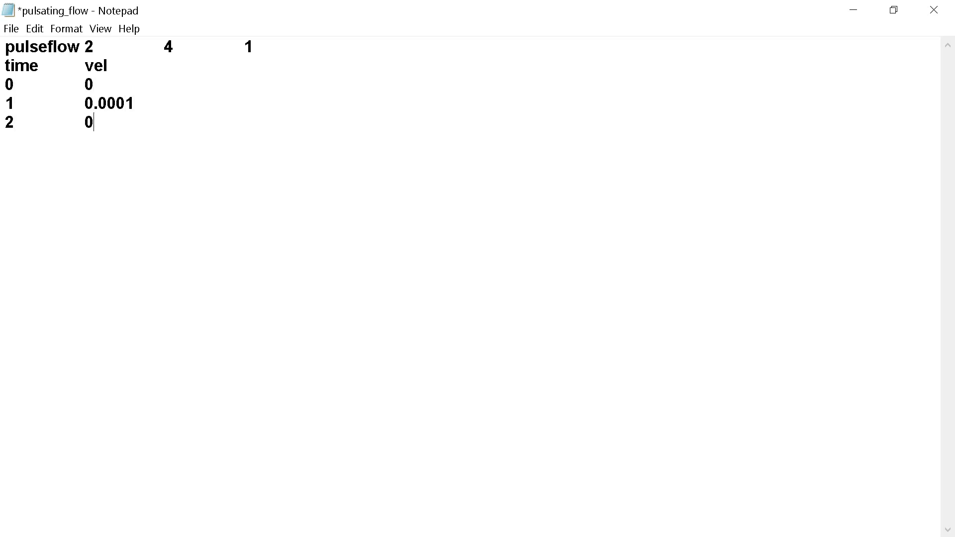
Save the pulsating_flow text file holding the time and velocity table.
left_click(11, 29)
left_click(45, 88)
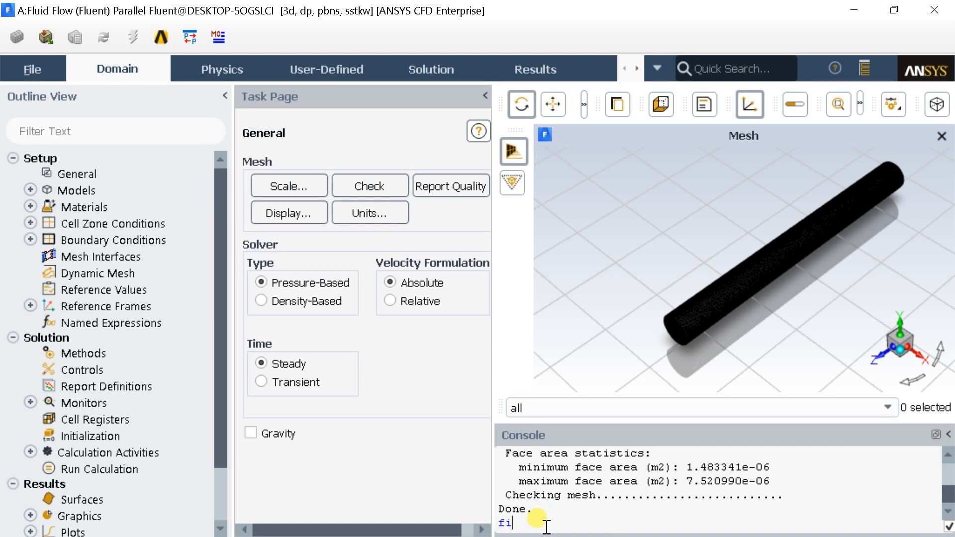
Switch to Fluent and load pulsating_flow.txt with the console command read-transient-table from the file level.
key("Return")
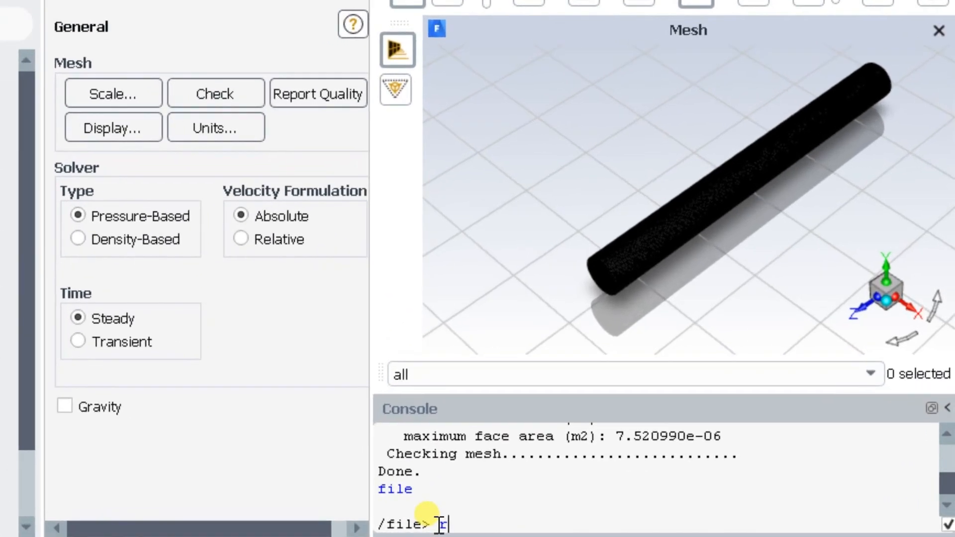
type("read")
type("-trans")
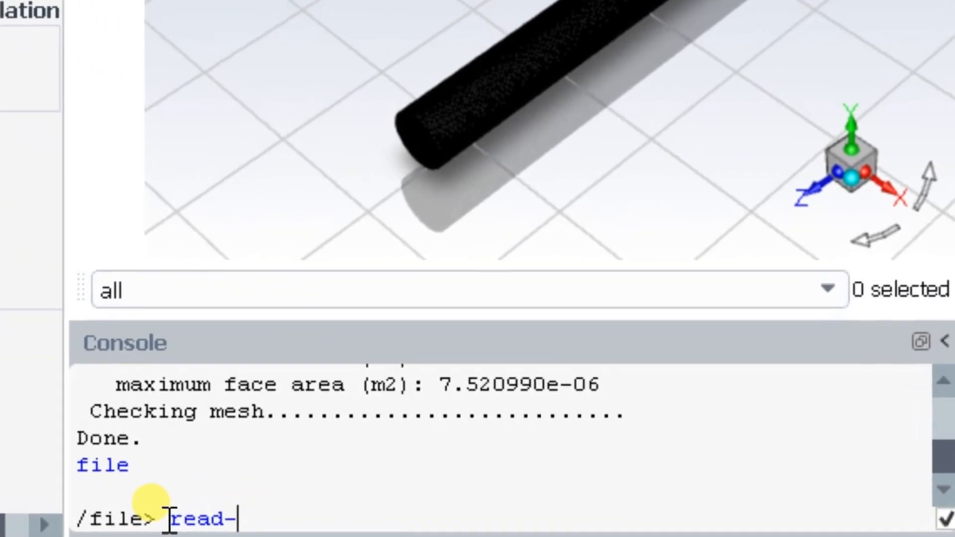
type("ient-ta")
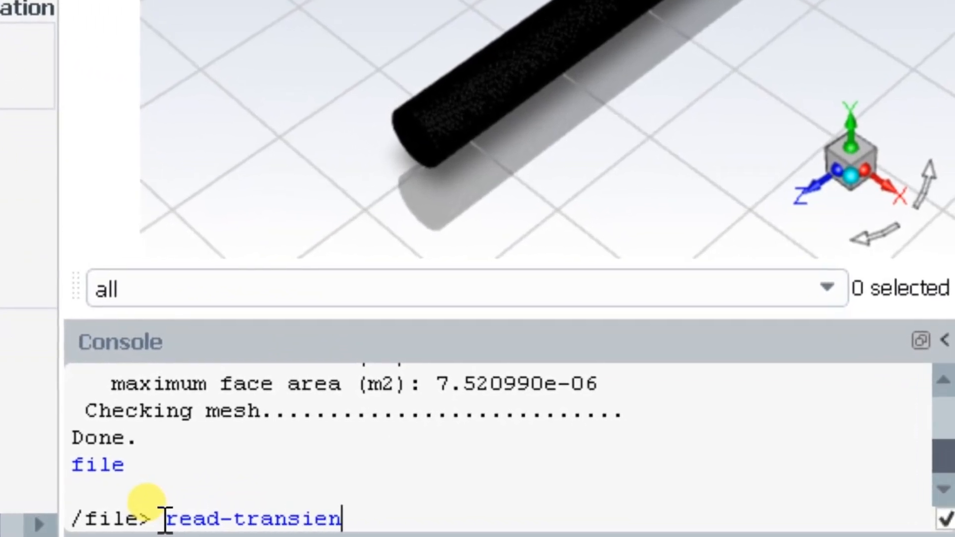
type("ble")
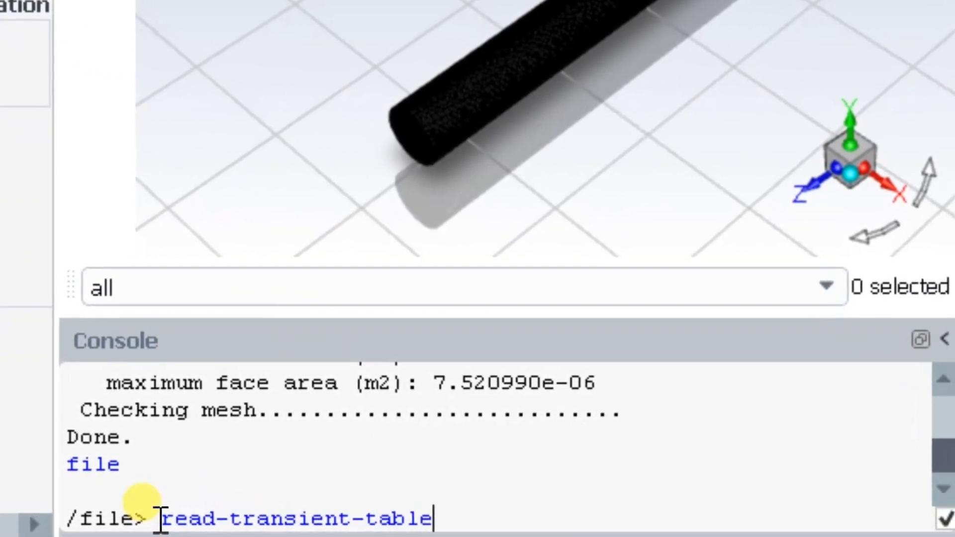
key("Return")
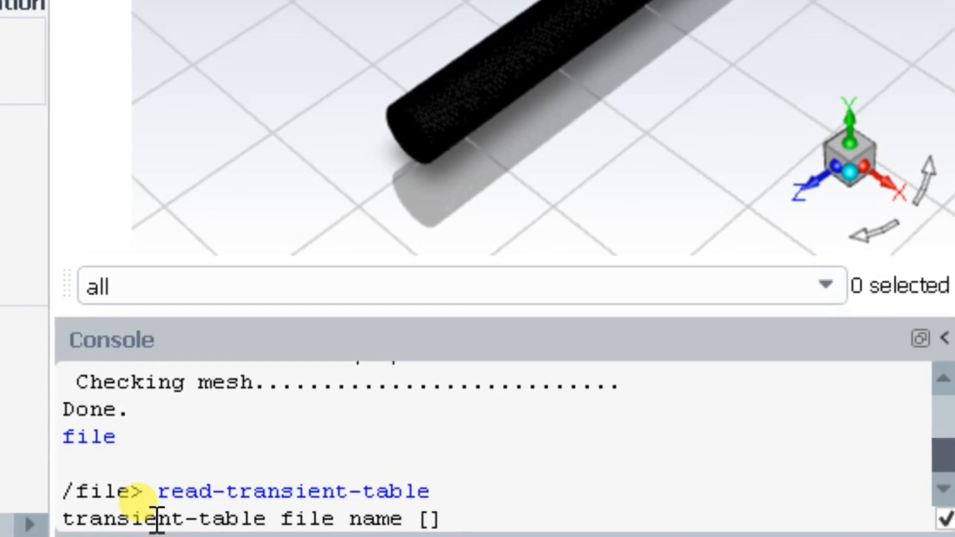
type("pulsating_flow")
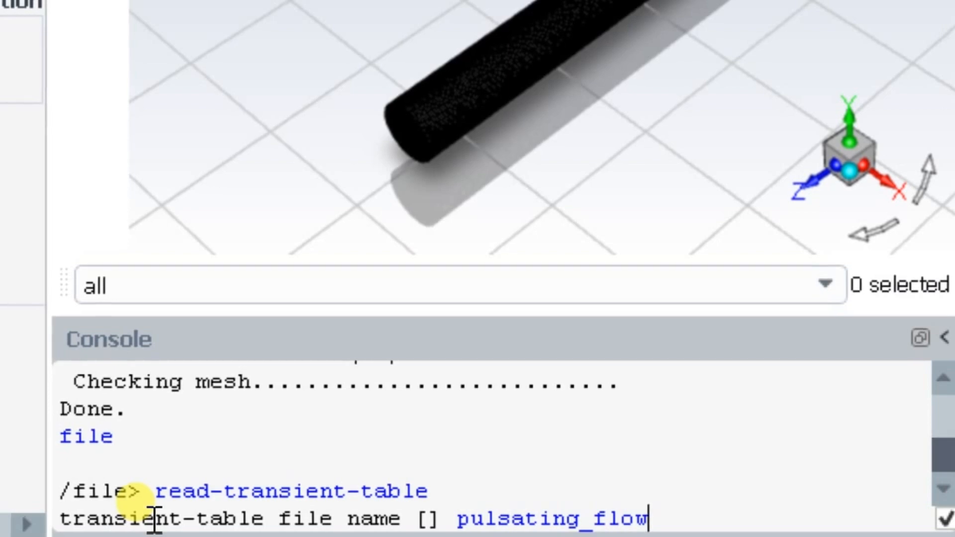
type(".")
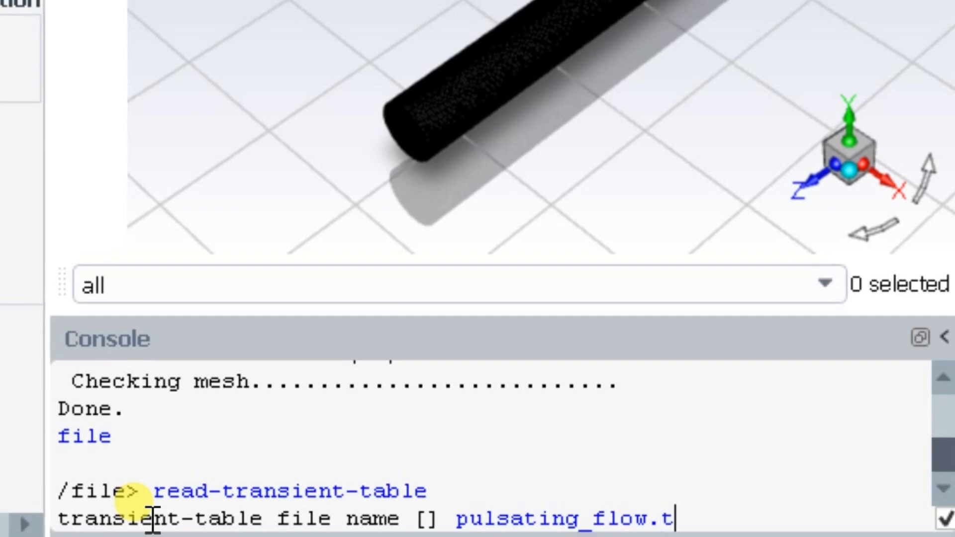
type("tc")
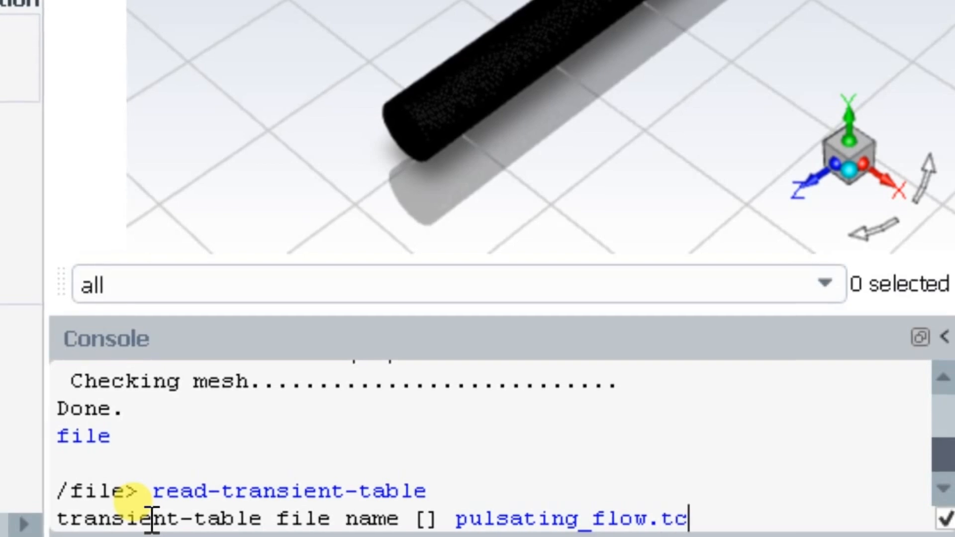
key("BackSpace")
type("xt")
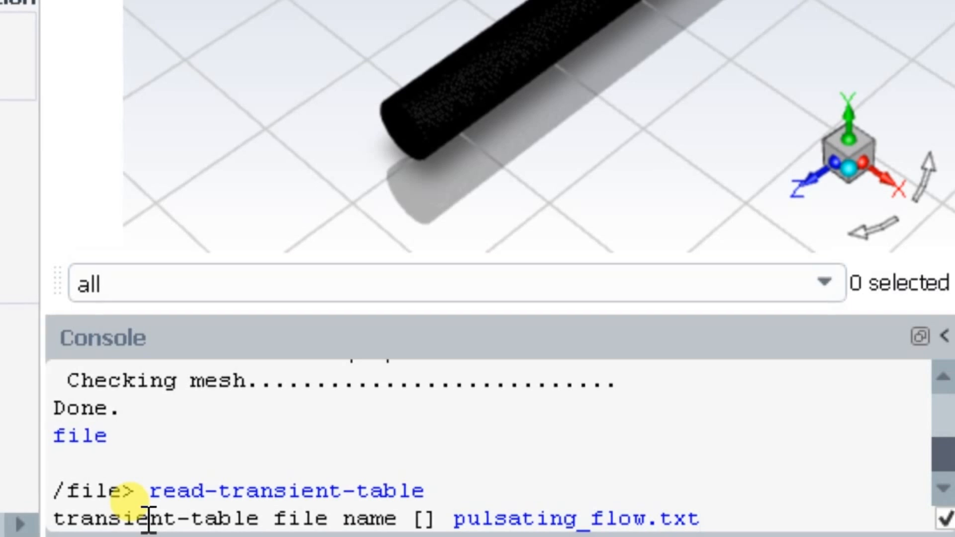
key("Return")
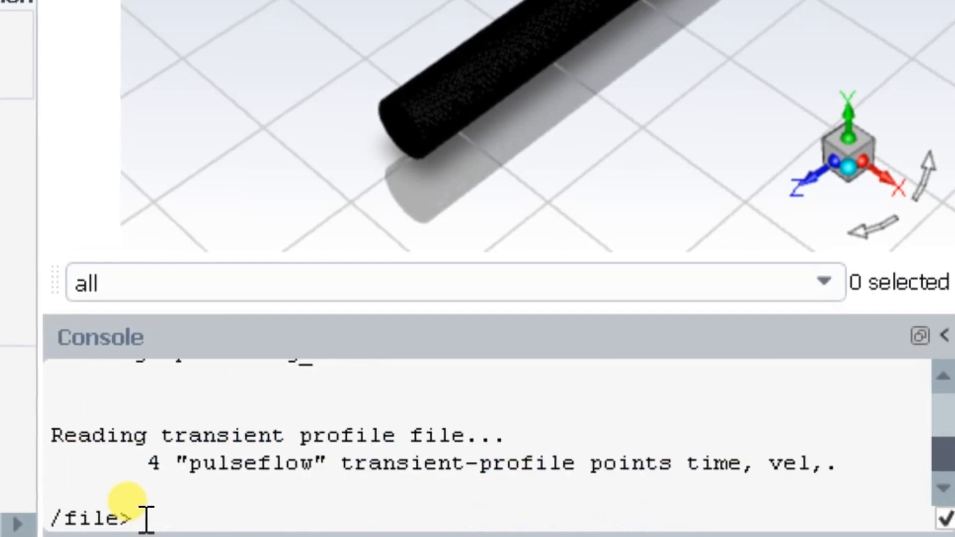
left_click_drag(145, 459, 798, 501)
left_click(765, 438)
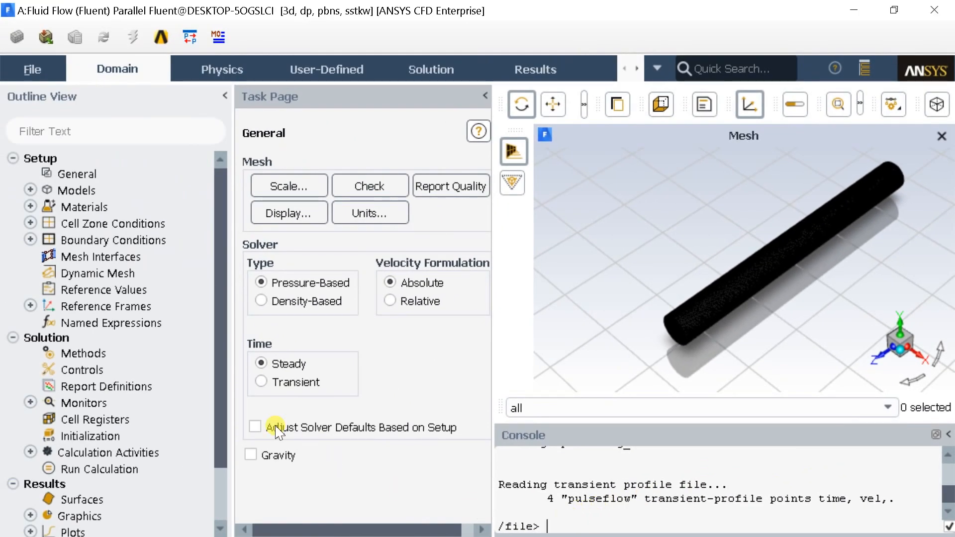
Switch the solver to transient time and set the viscous model to Laminar.
left_click(260, 382)
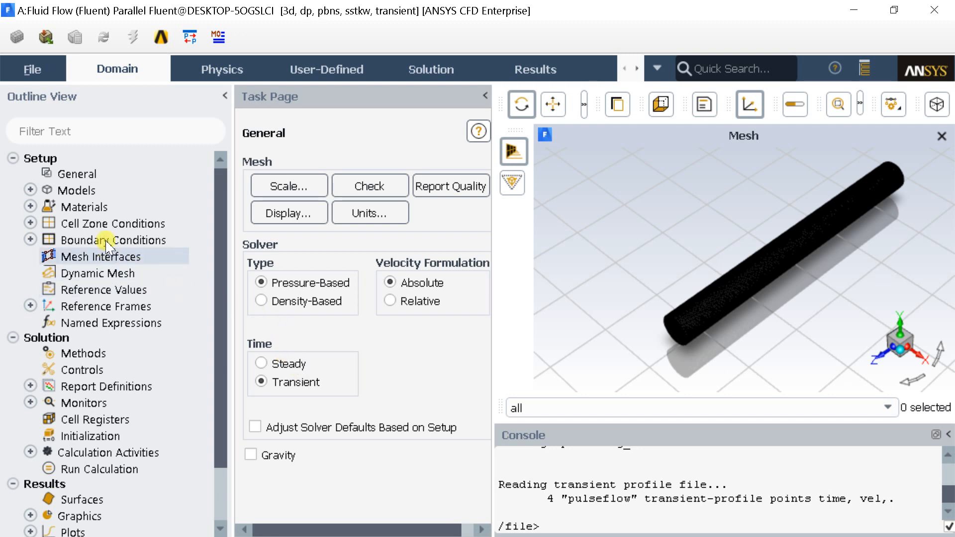
double_click(88, 192)
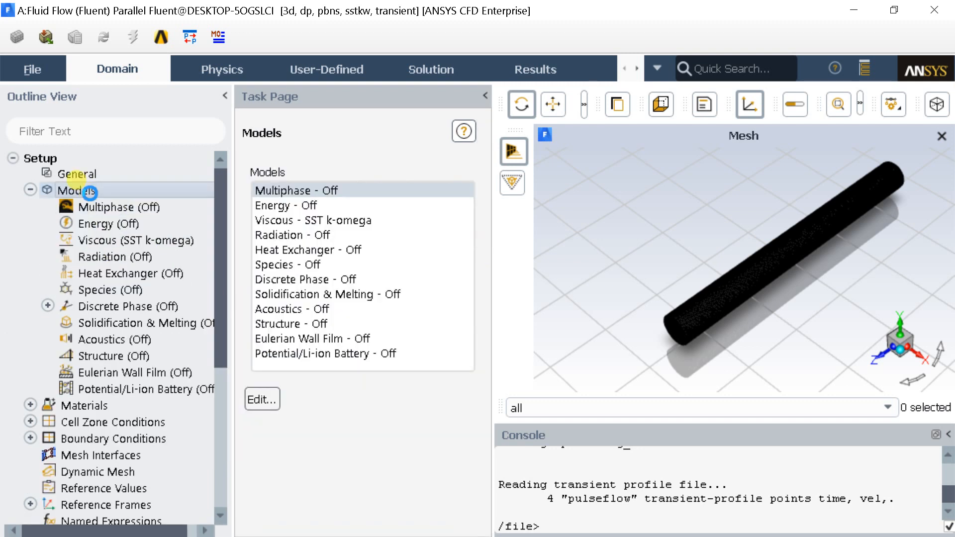
left_click(274, 220)
double_click(274, 220)
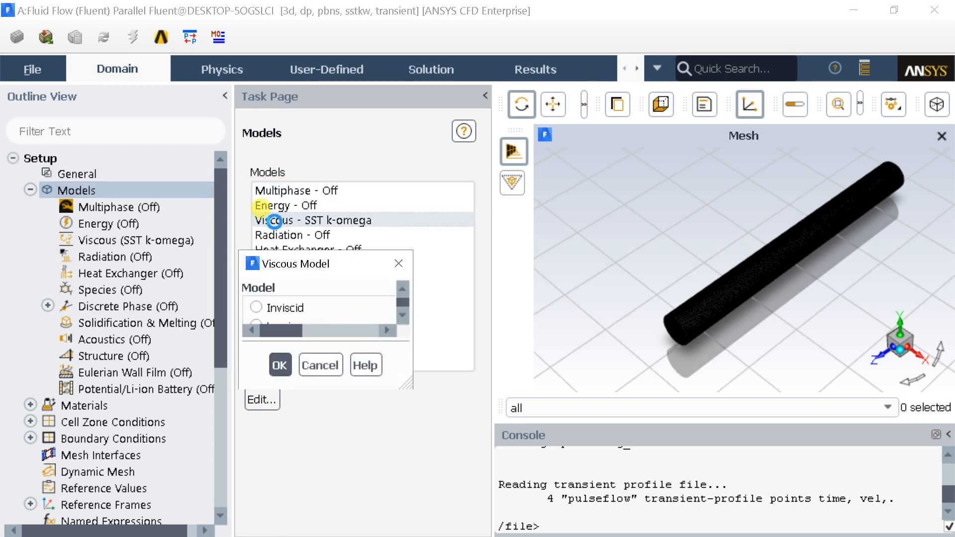
left_click(256, 325)
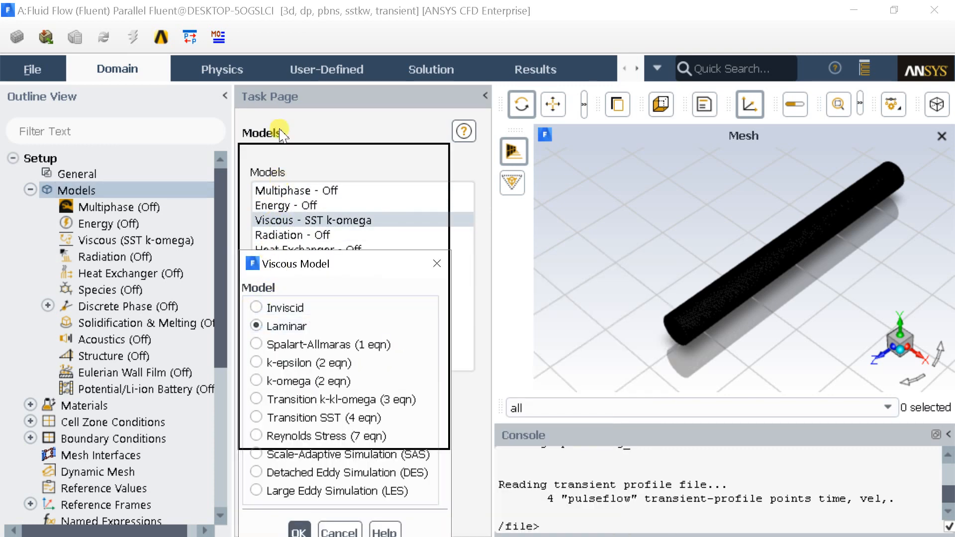
left_click(298, 391)
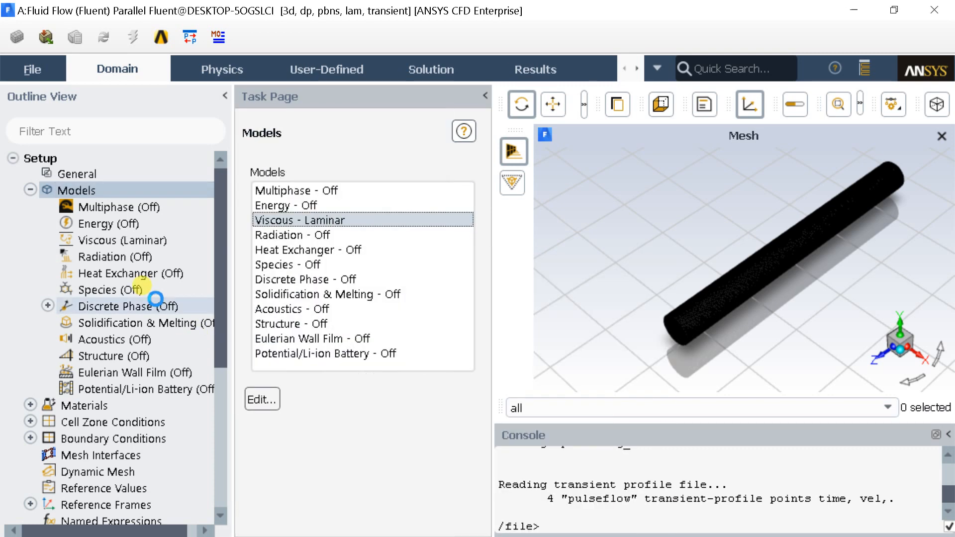
left_click(30, 189)
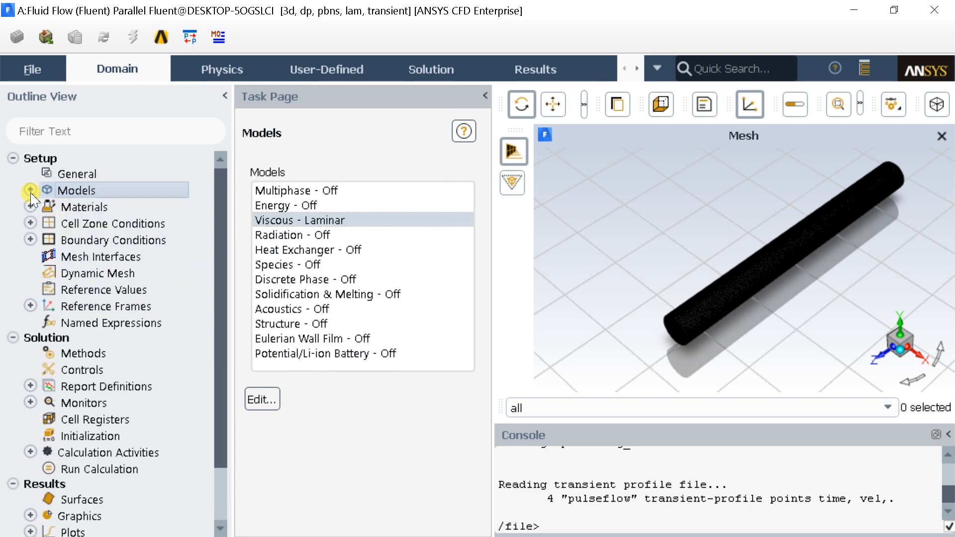
Copy water-liquid (h2o<l>) from the Fluent database into the case's fluid materials.
double_click(52, 213)
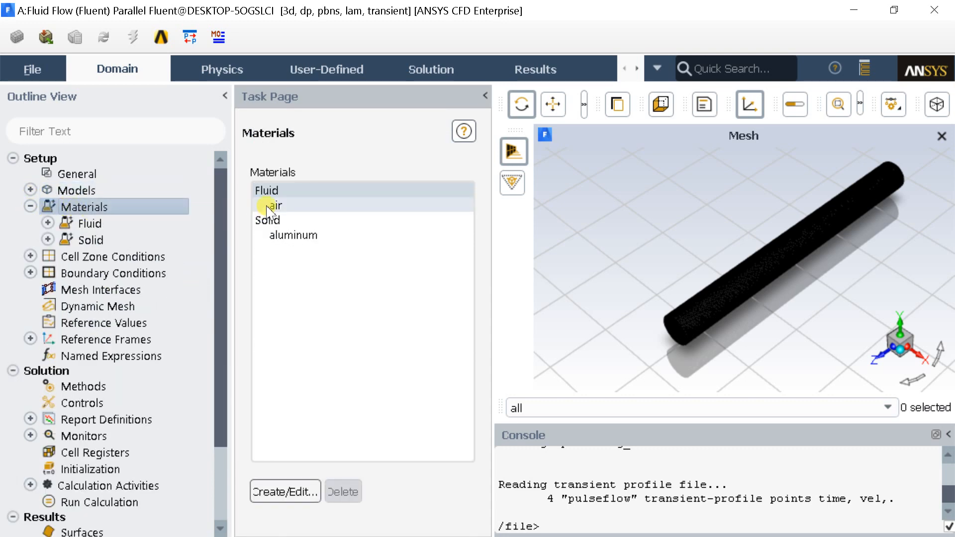
double_click(274, 205)
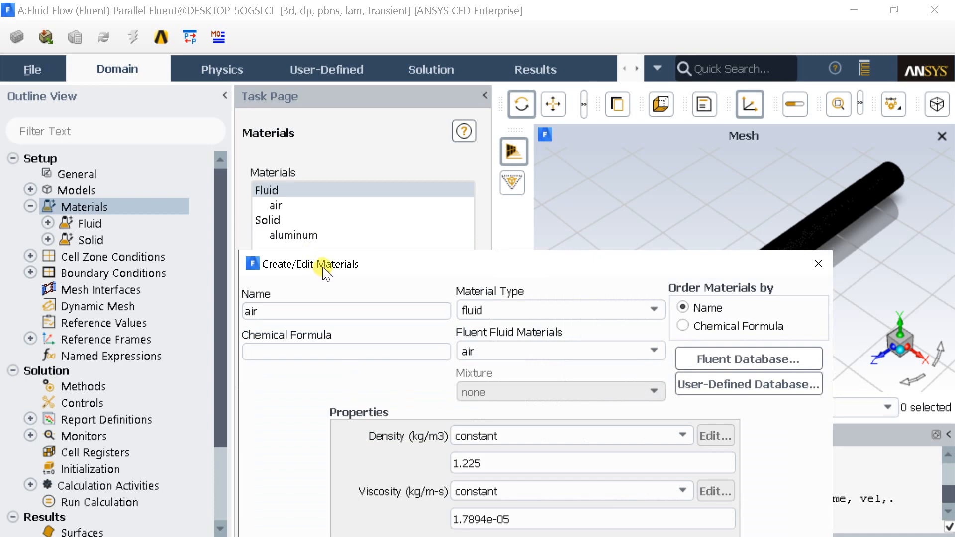
left_click_drag(246, 99, 254, 76)
left_click(696, 178)
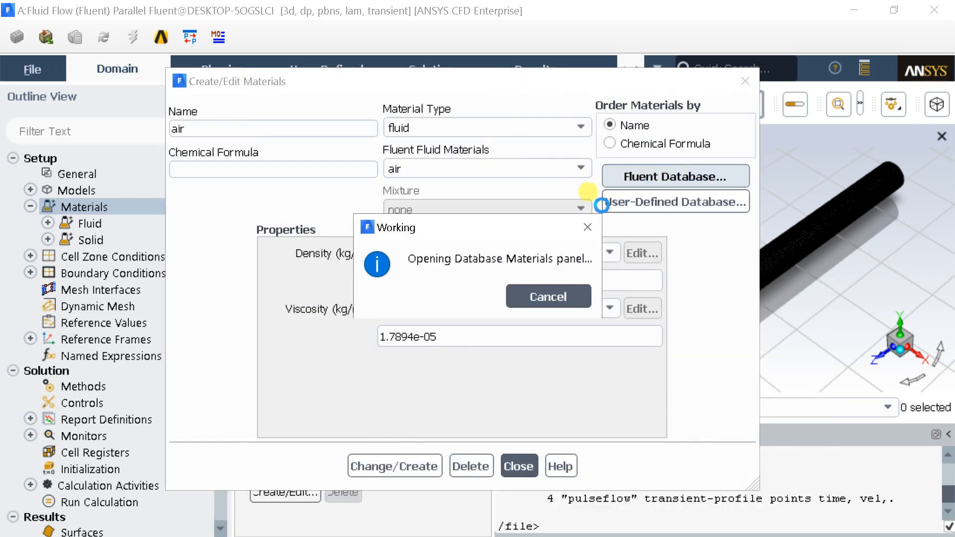
left_click_drag(448, 188, 447, 213)
left_click(324, 208)
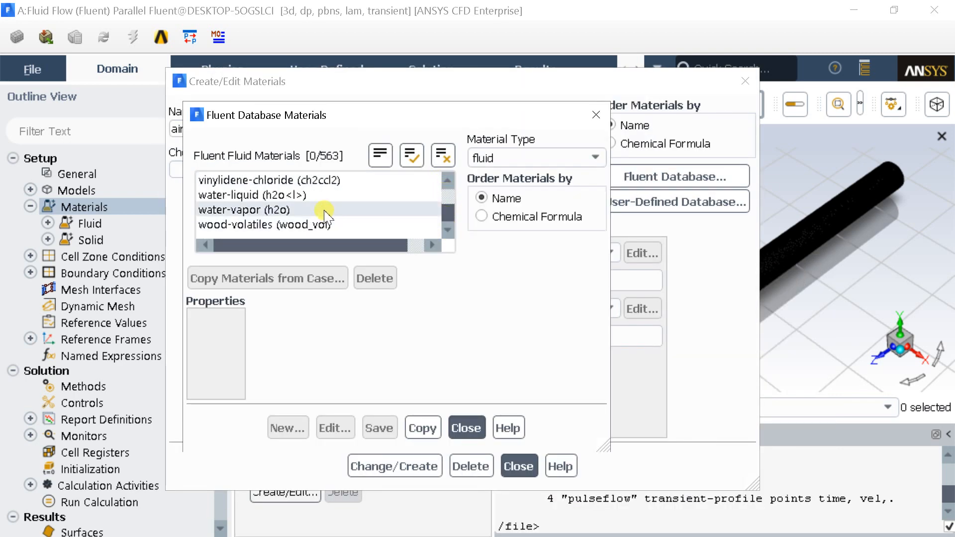
left_click(306, 211)
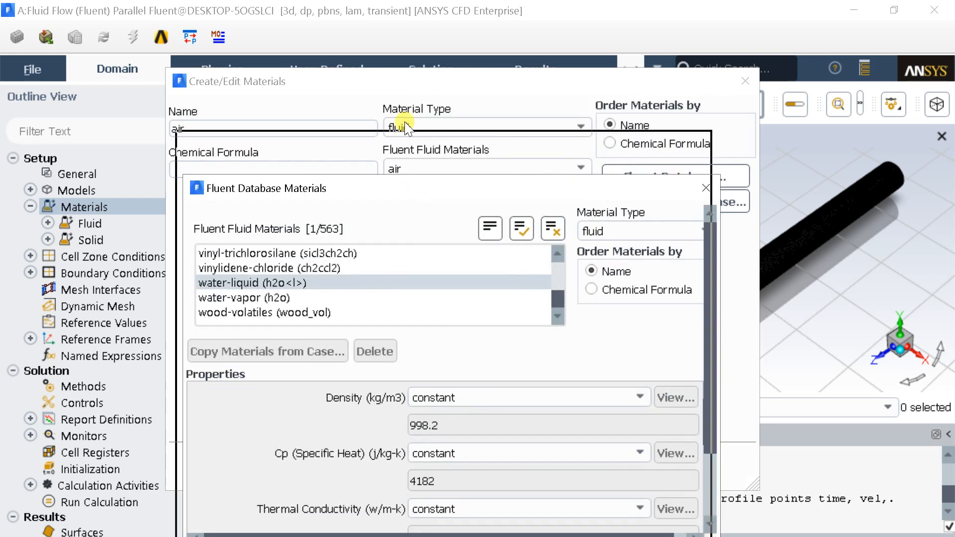
left_click(462, 455)
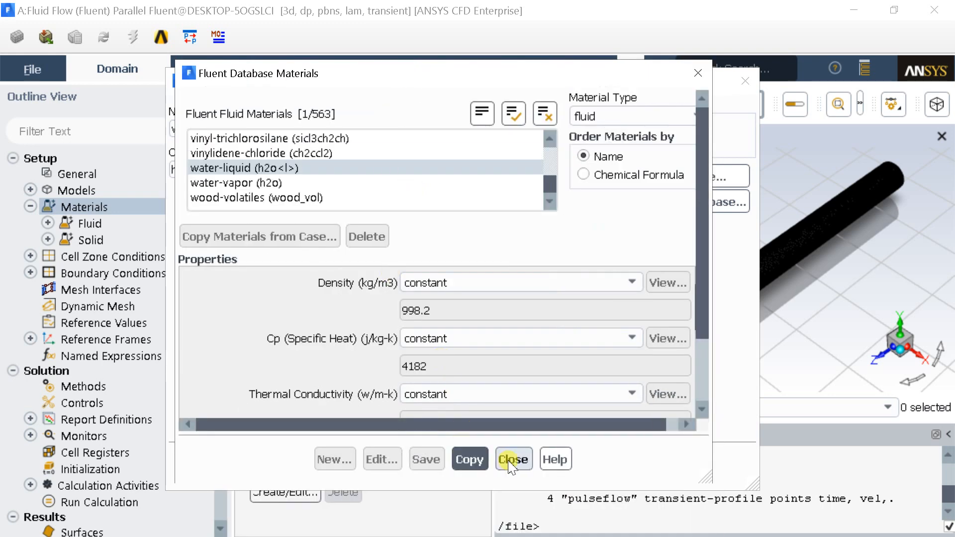
left_click(512, 458)
left_click(398, 467)
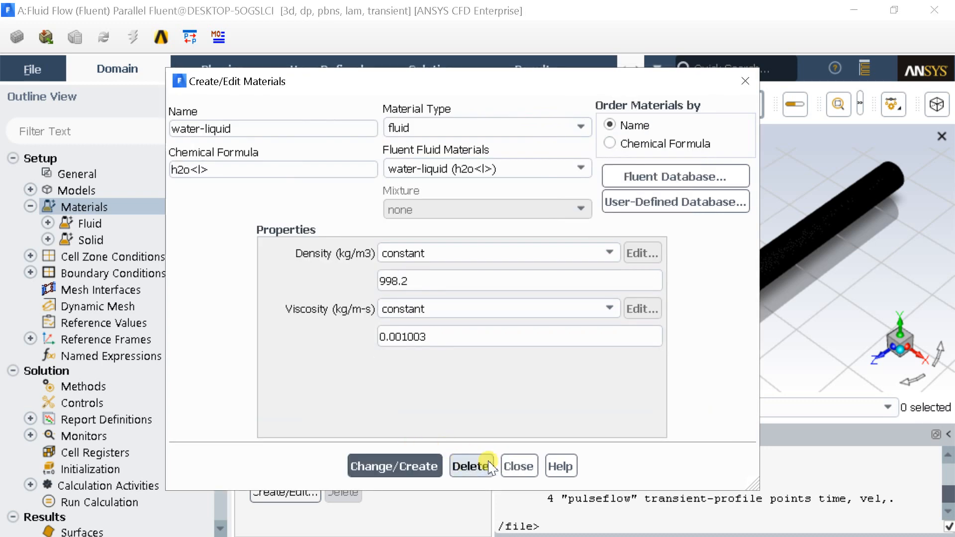
left_click(517, 466)
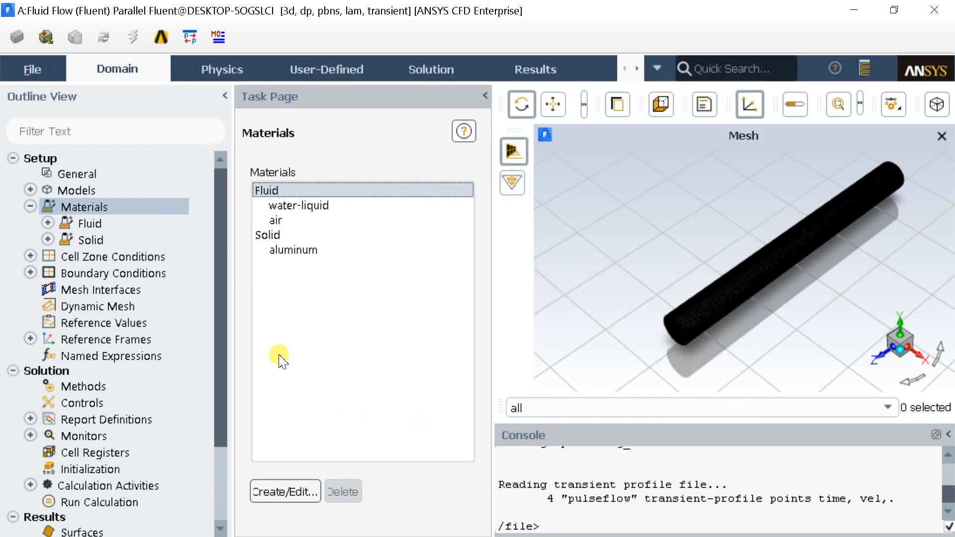
left_click(311, 206)
Assign water-liquid as the material of the cell zone named solid.
double_click(175, 257)
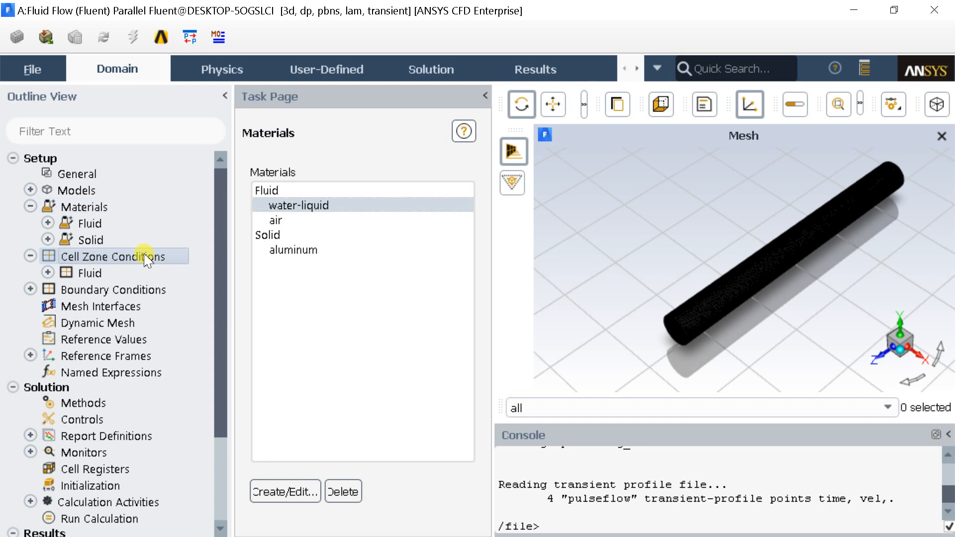
left_click(311, 206)
left_click(271, 473)
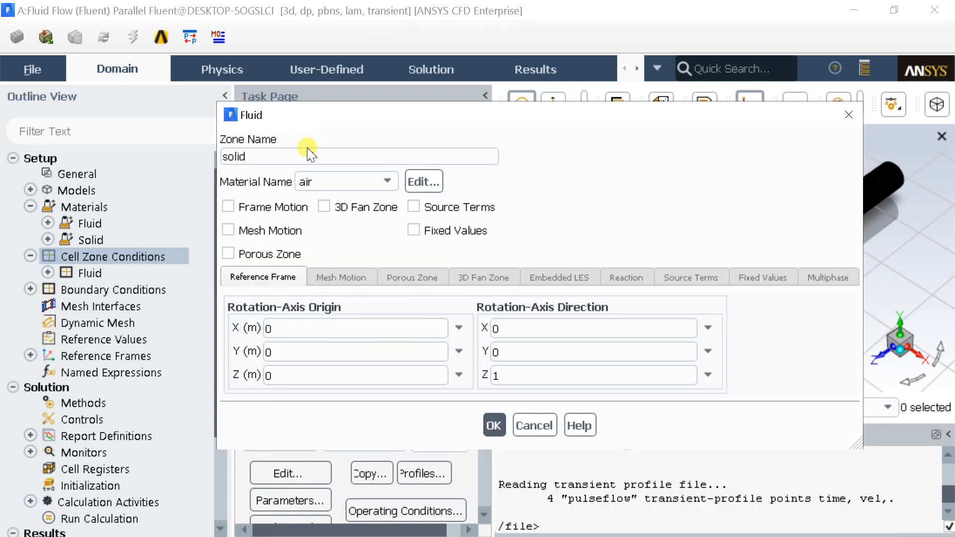
left_click(323, 183)
left_click(328, 204)
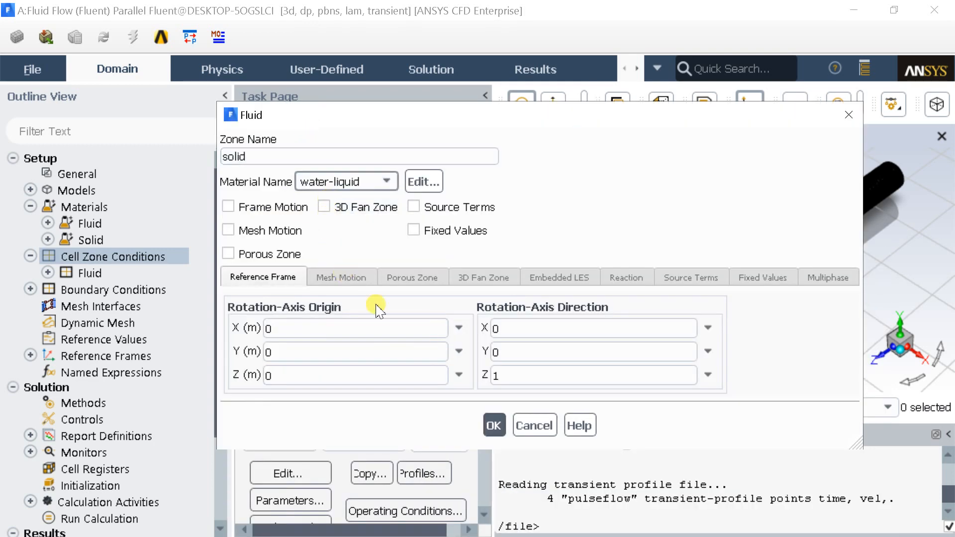
left_click(494, 425)
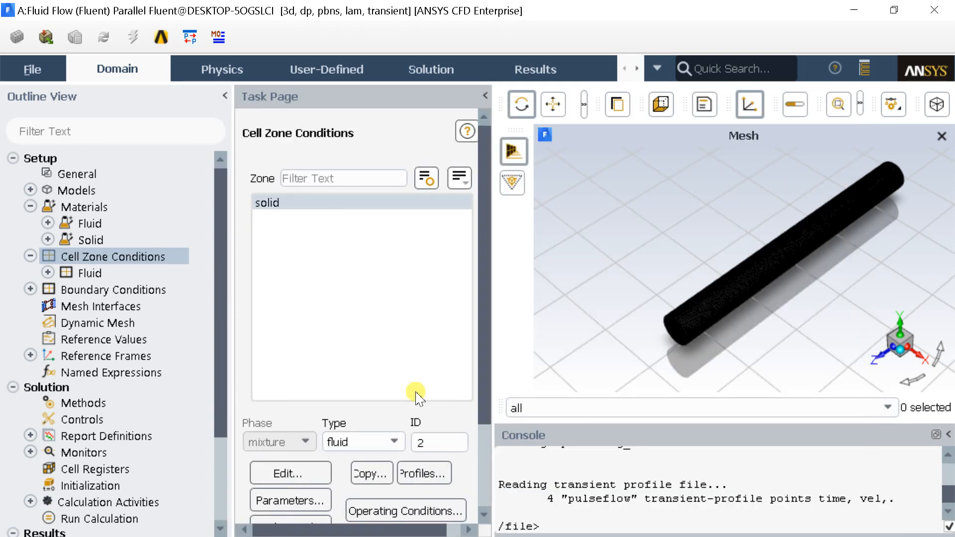
left_click(30, 256)
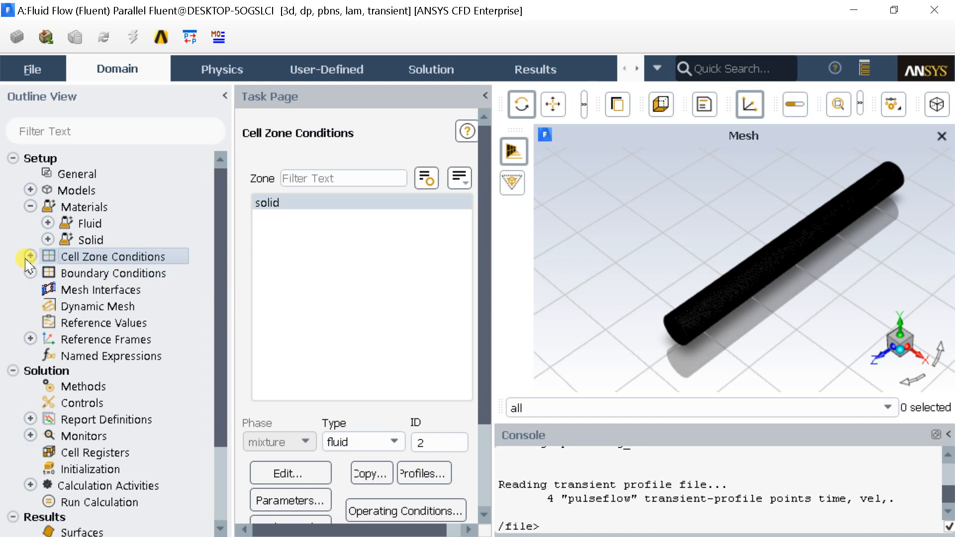
Set the inlet boundary's velocity magnitude to the pulseflow vel profile.
double_click(106, 275)
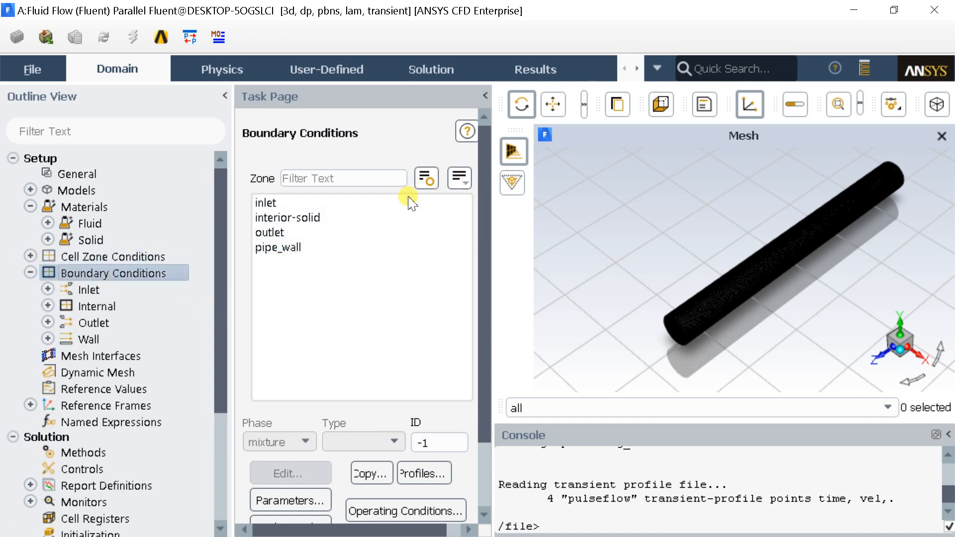
left_click(366, 202)
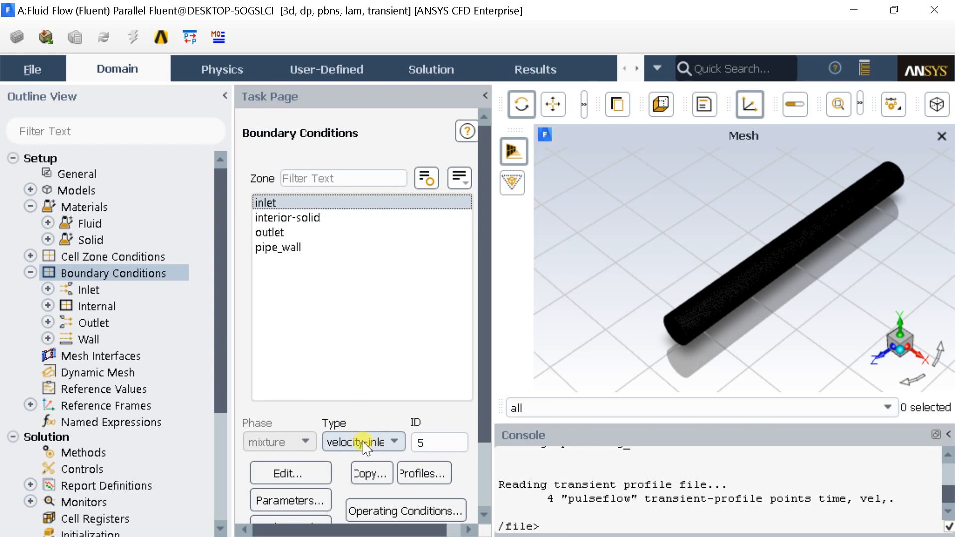
left_click(307, 474)
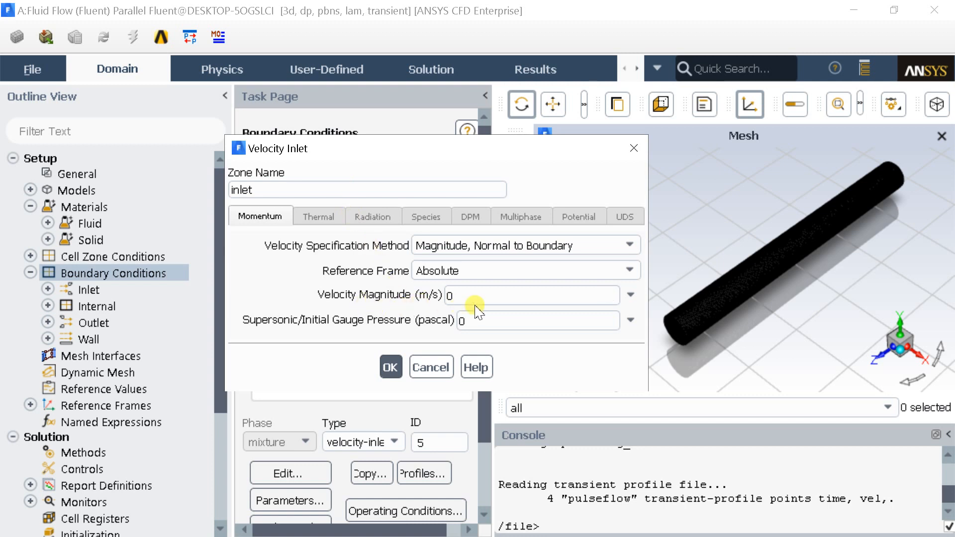
left_click(630, 296)
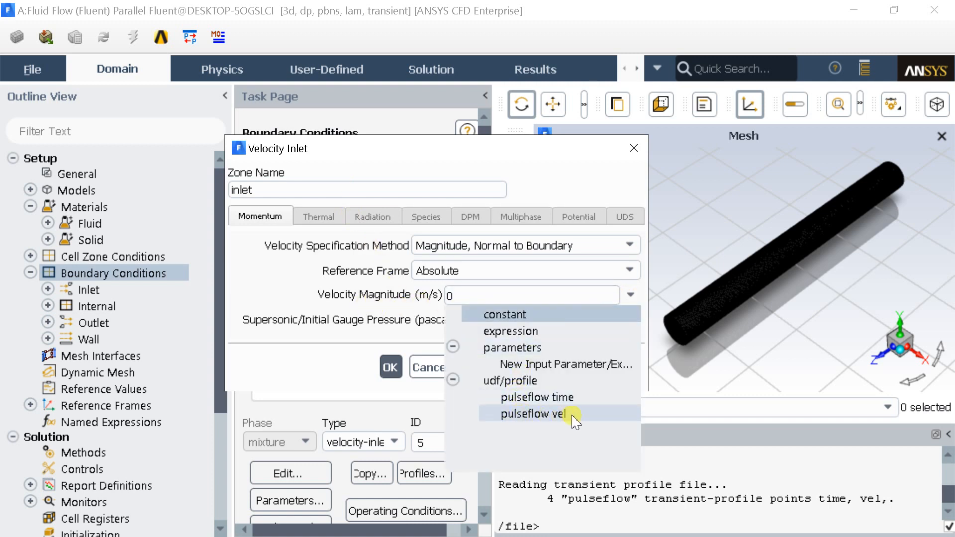
left_click(535, 415)
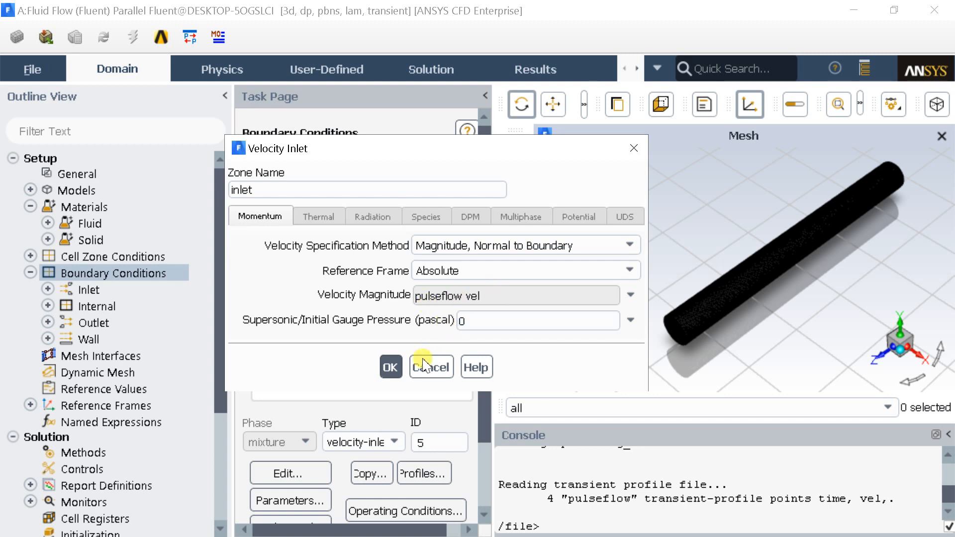
left_click(392, 368)
Accept a gauge pressure of 0 Pa at the pressure outlet and check the pipe_wall and interior-solid boundary types.
left_click(300, 233)
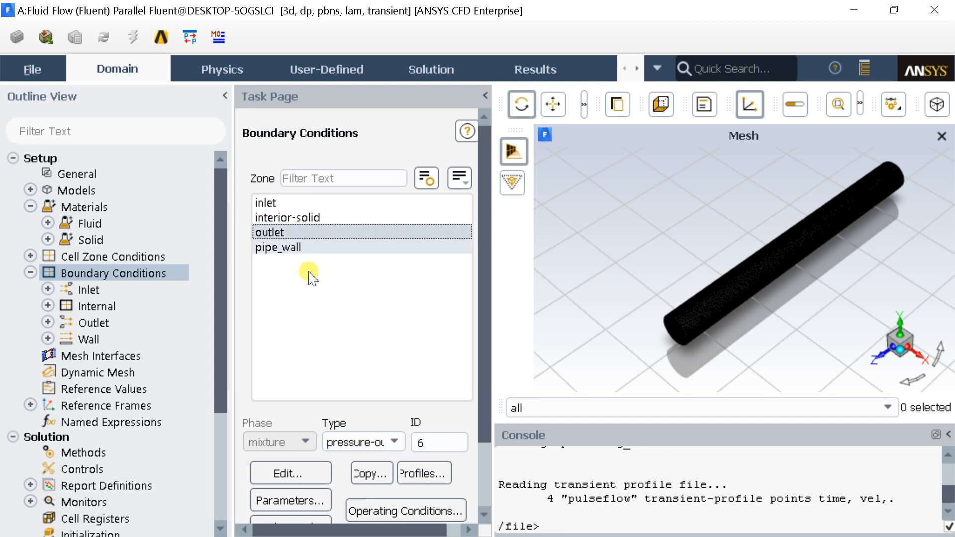
left_click(293, 470)
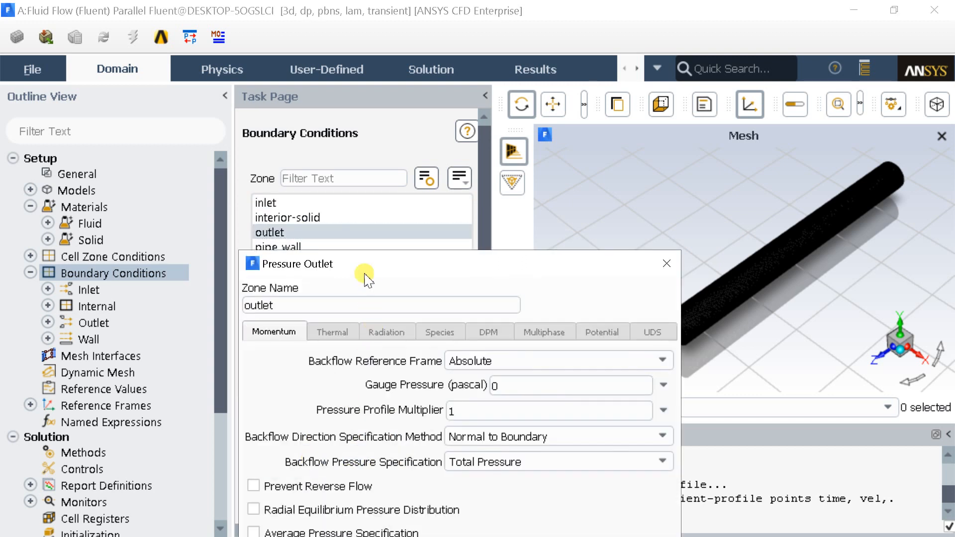
left_click_drag(363, 205, 356, 133)
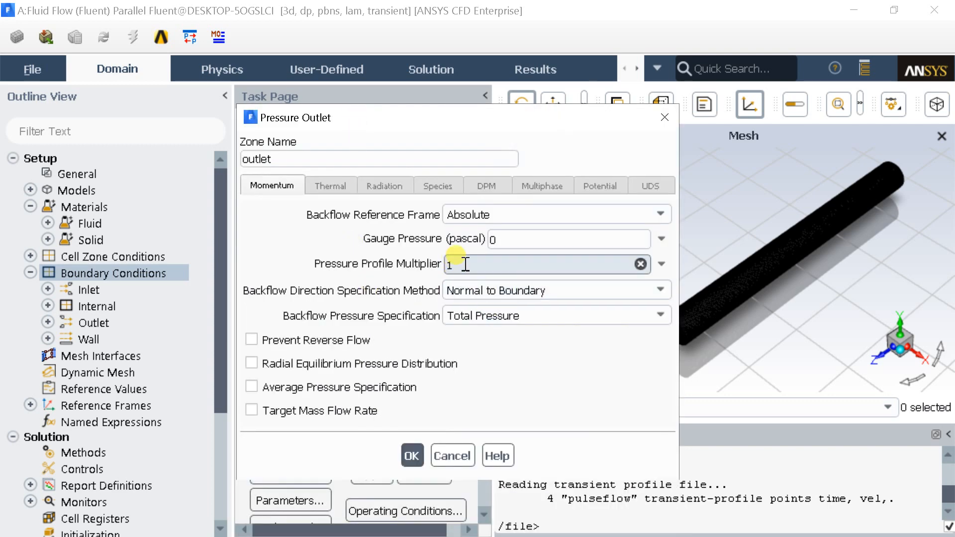
double_click(492, 240)
left_click(411, 455)
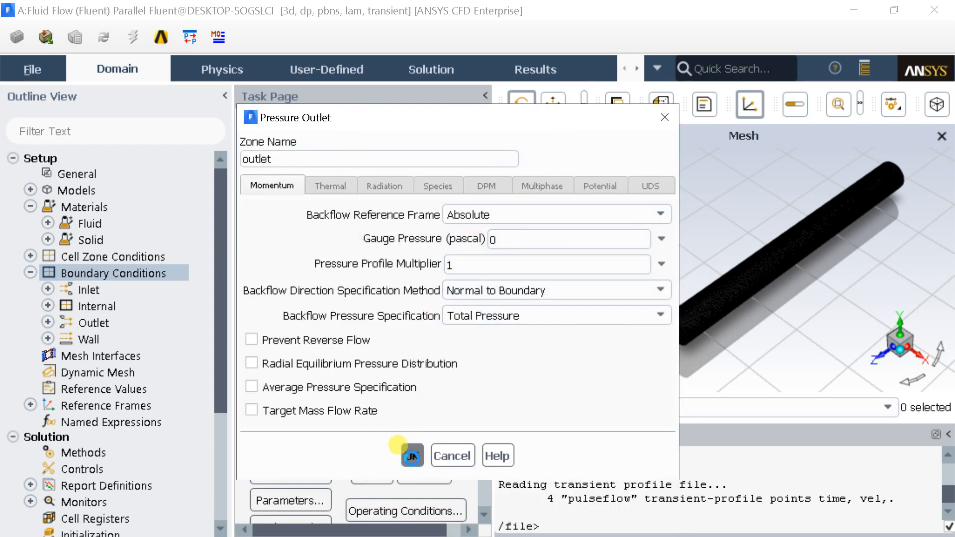
left_click(314, 247)
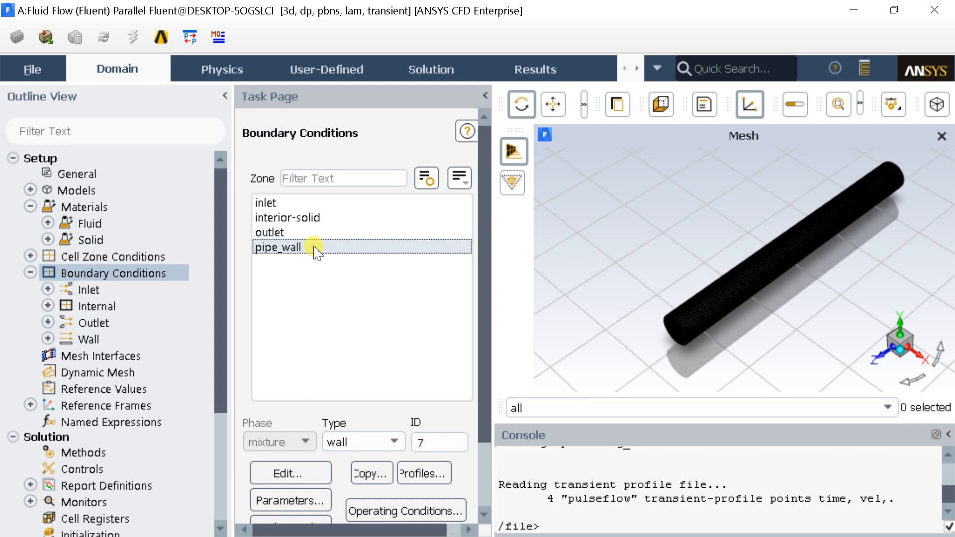
left_click(312, 222)
left_click(314, 247)
left_click(30, 272)
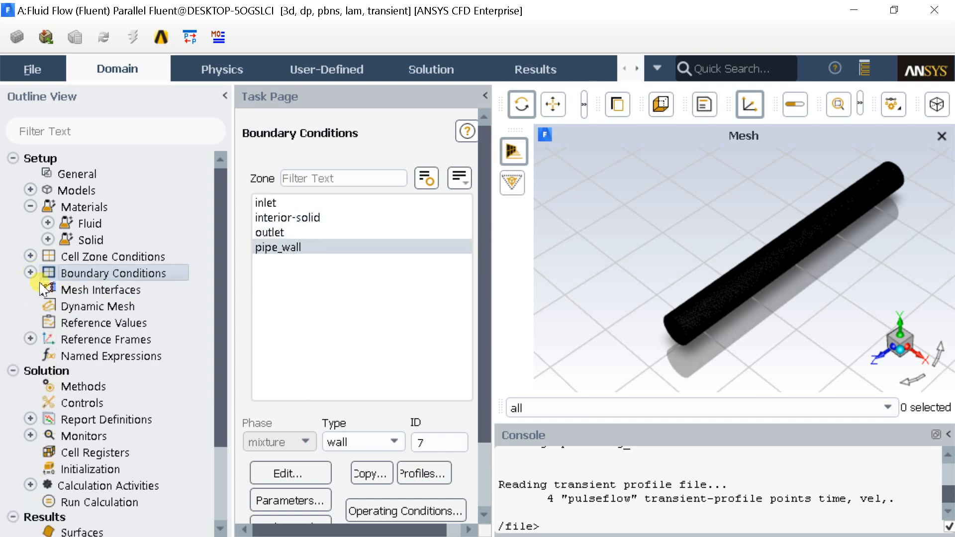
Set the pressure-velocity coupling scheme to Coupled and the gradient discretization to Green-Gauss Cell Based in the solution methods.
scroll(69, 345, "down", 1)
left_click(72, 343)
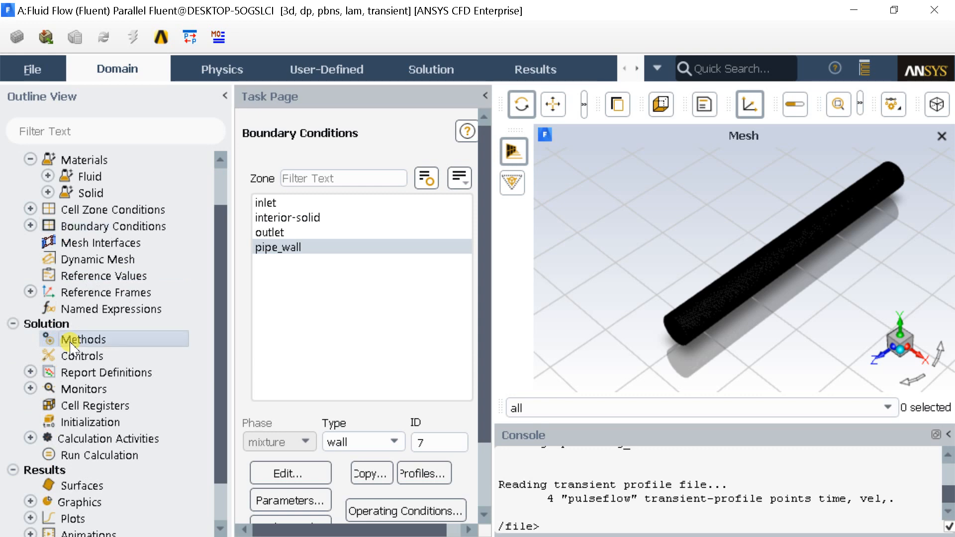
left_click(322, 201)
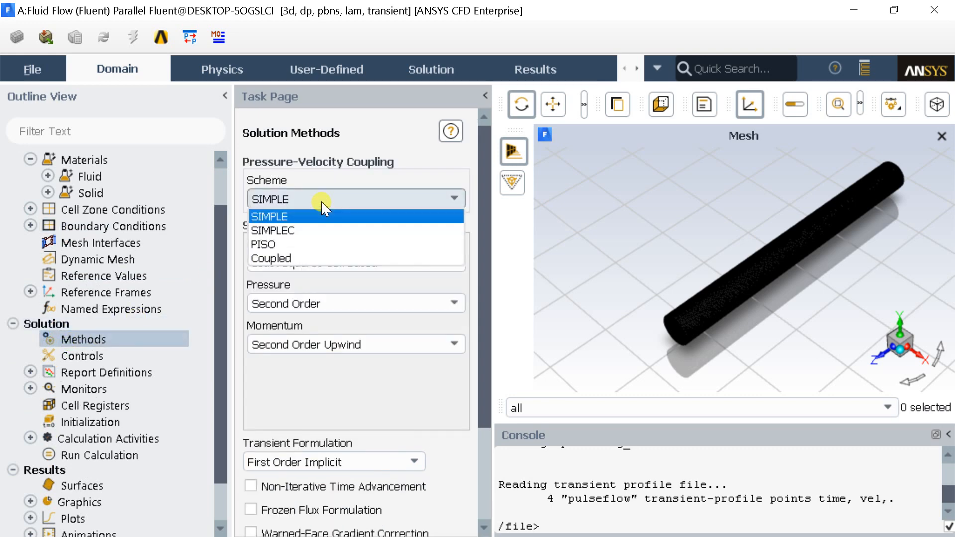
left_click(326, 230)
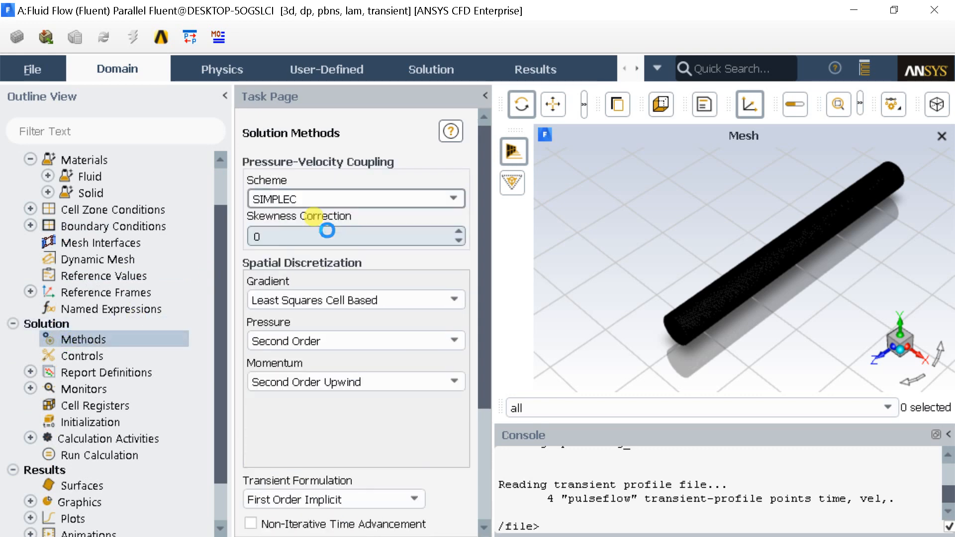
left_click(332, 200)
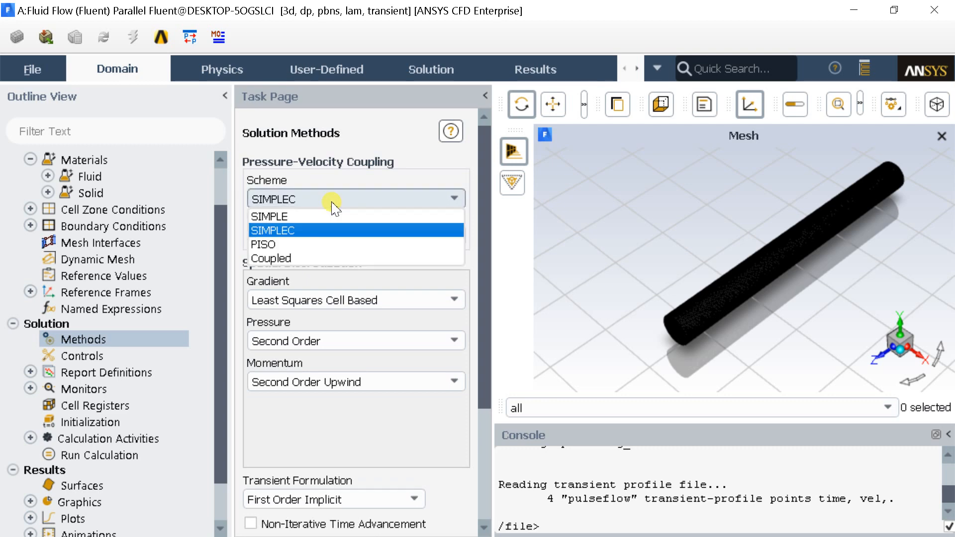
left_click(328, 257)
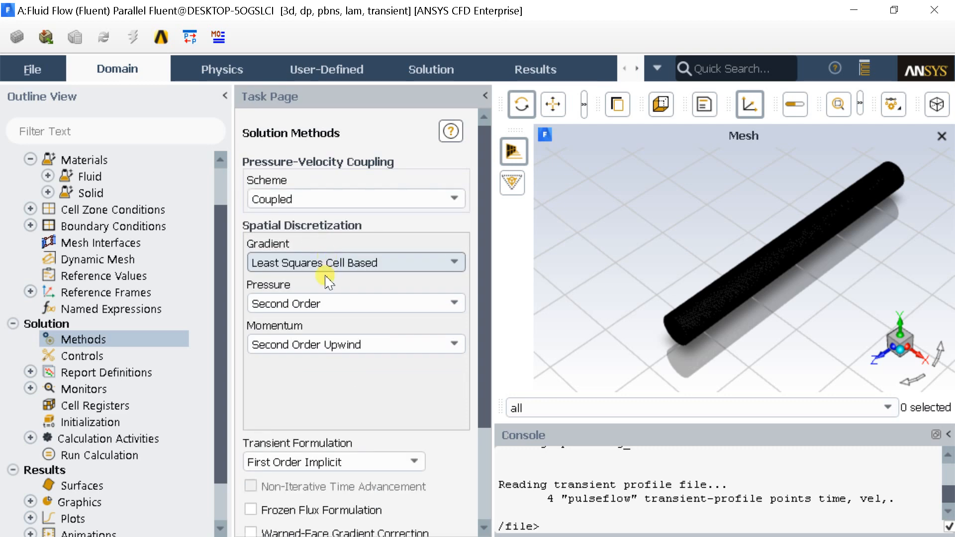
left_click(326, 262)
left_click(320, 277)
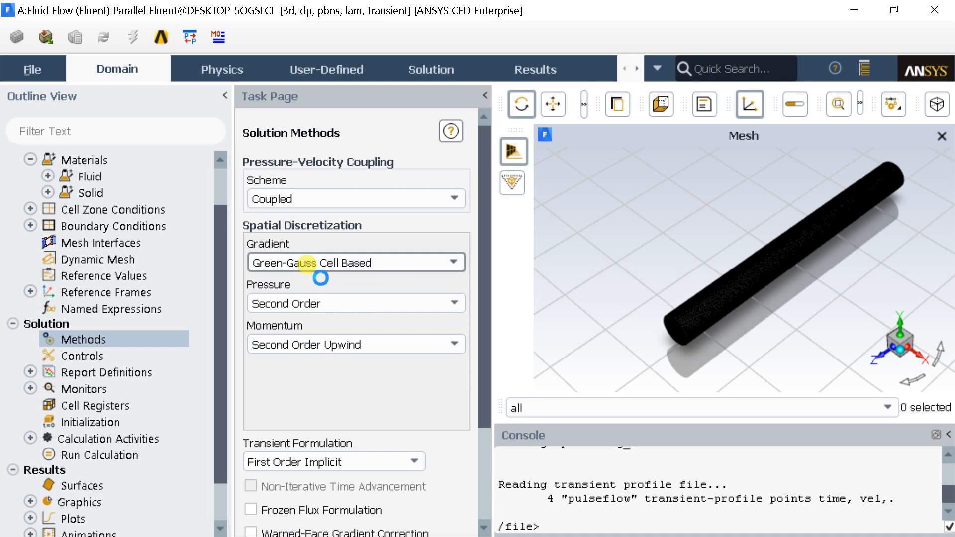
scroll(321, 388, "down", 5)
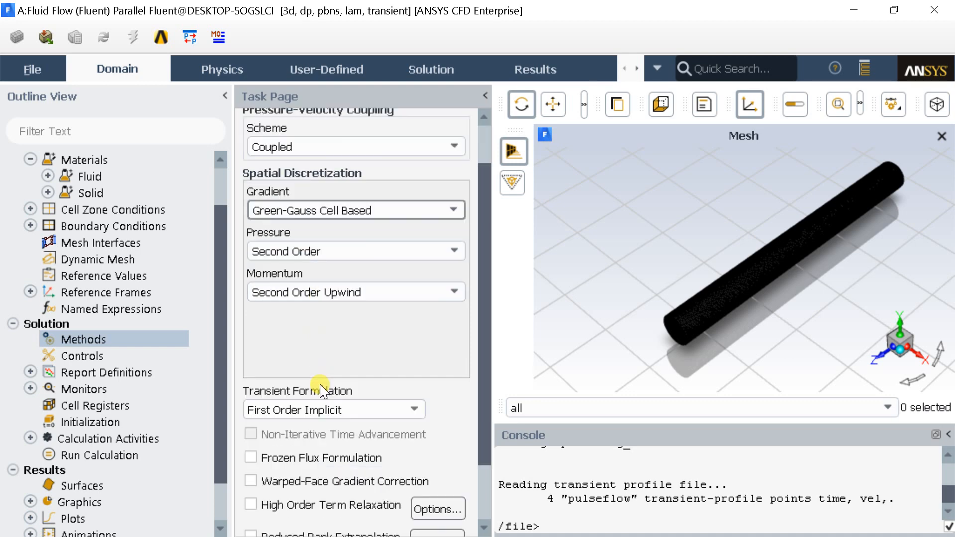
scroll(125, 380, "down", 3)
Accept the residual monitors with absolute criteria of 0.001 for continuity and the x, y and z velocities.
double_click(94, 340)
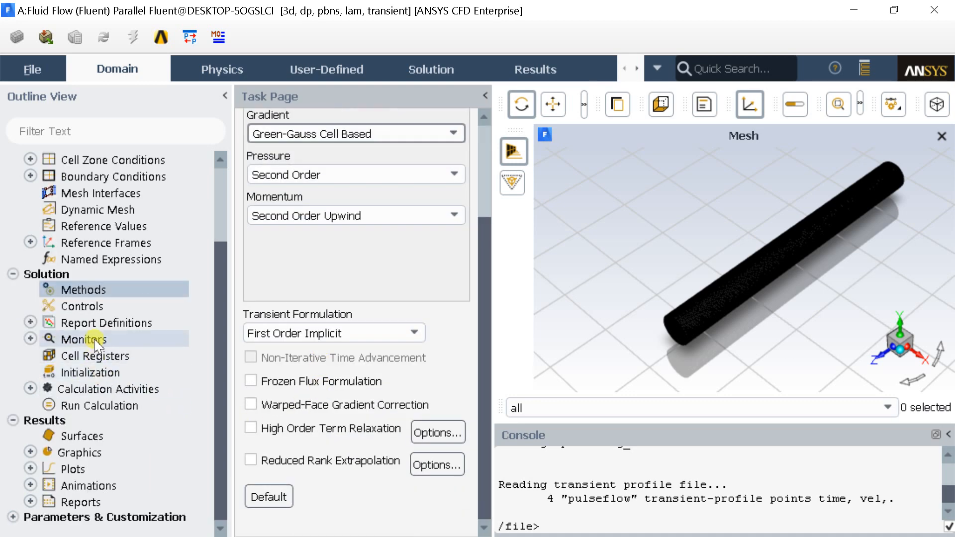
left_click(98, 356)
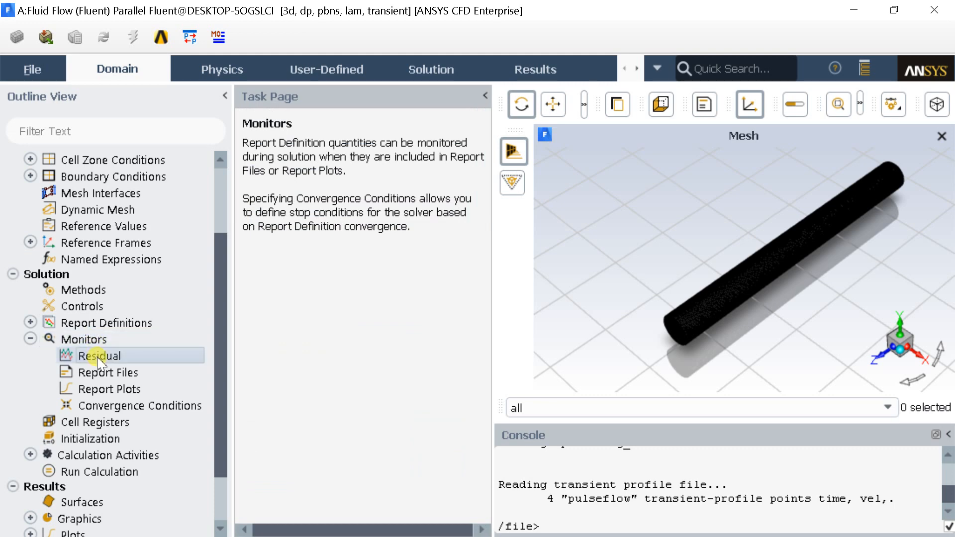
double_click(100, 357)
left_click_drag(380, 260, 306, 131)
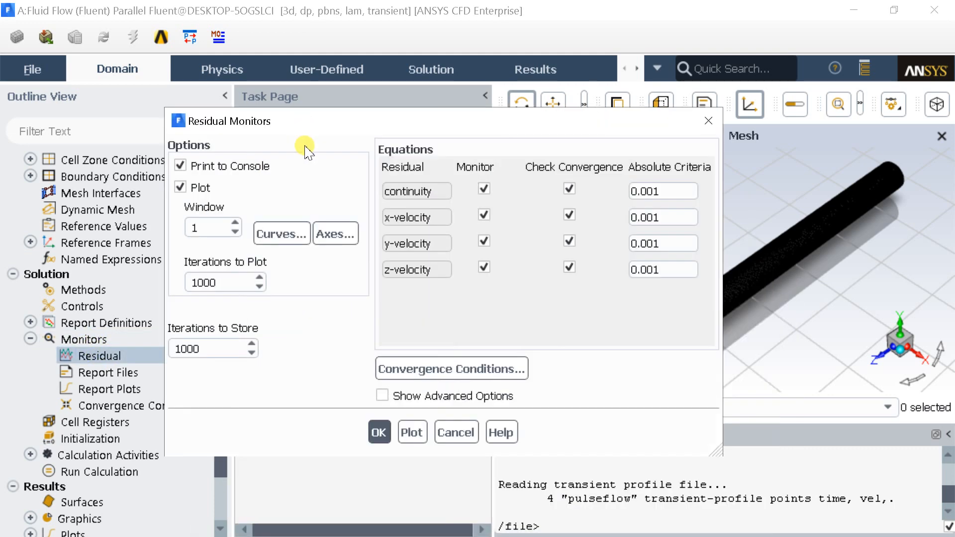
left_click(380, 432)
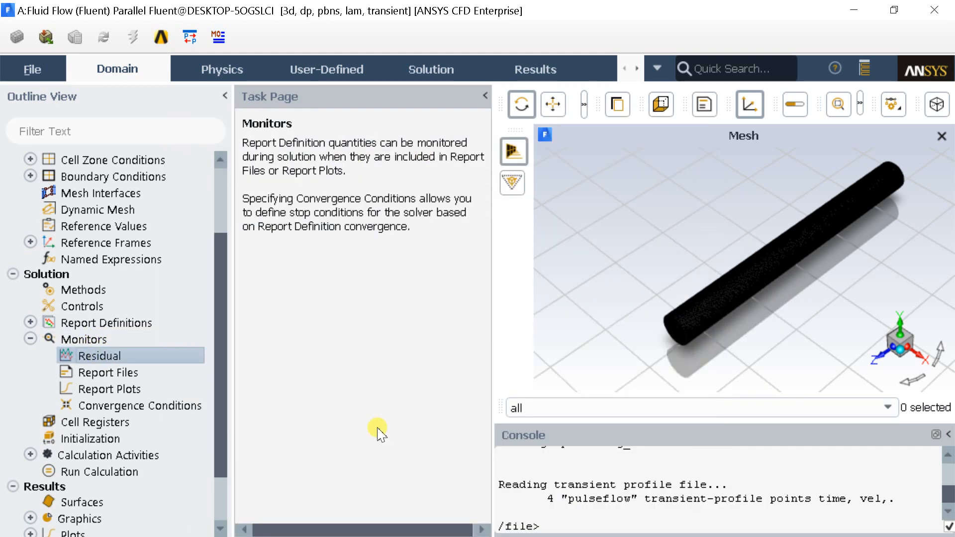
scroll(107, 372, "down", 2)
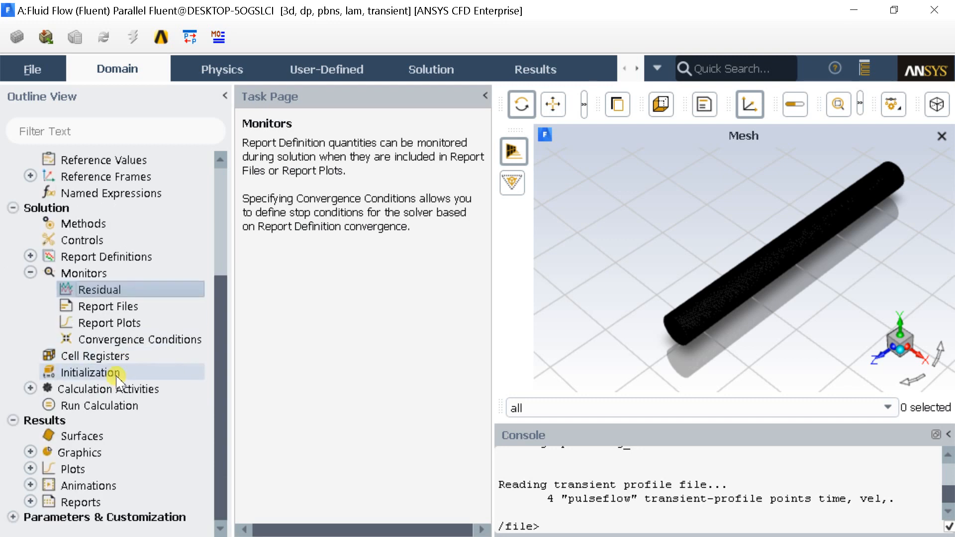
left_click(30, 273)
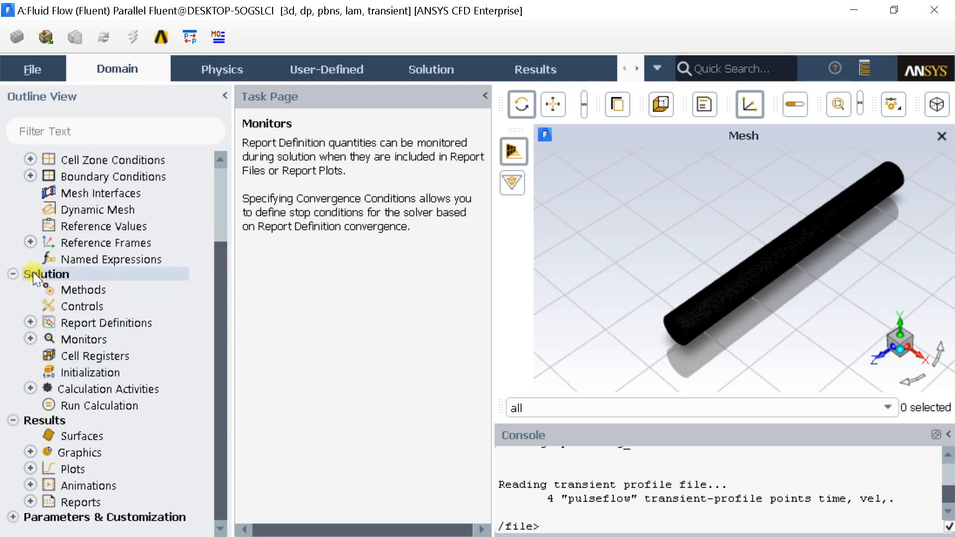
Start a new surface report definition of type Facet Average.
double_click(118, 328)
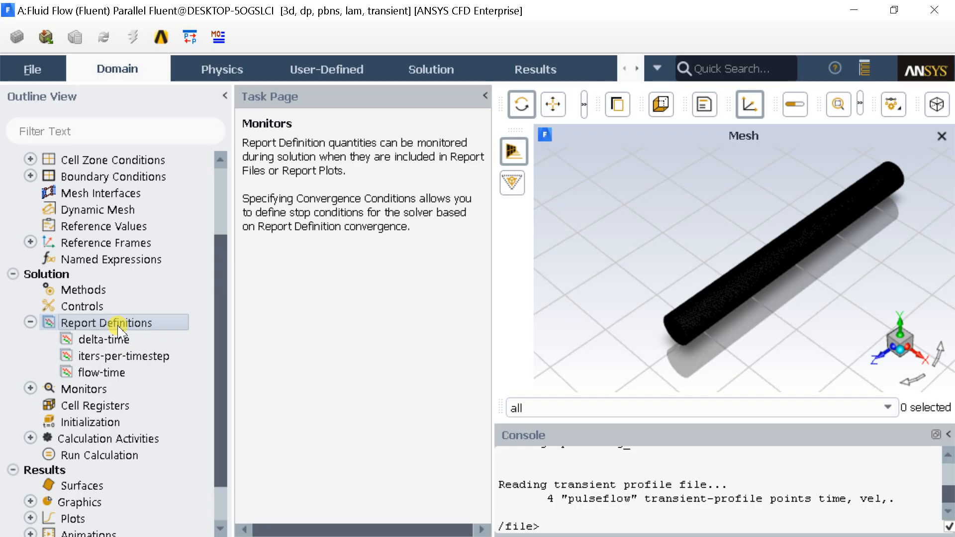
double_click(119, 324)
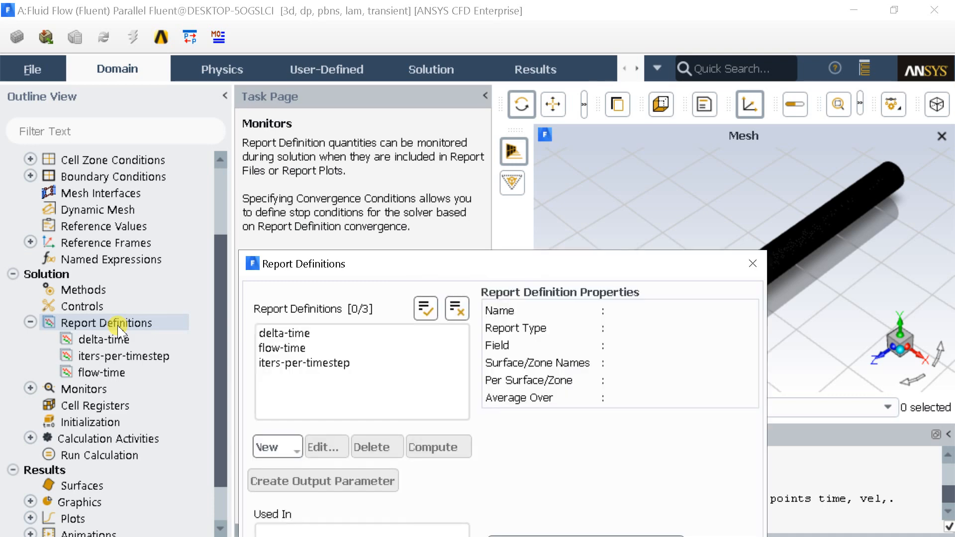
left_click_drag(312, 260, 246, 59)
left_click(220, 246)
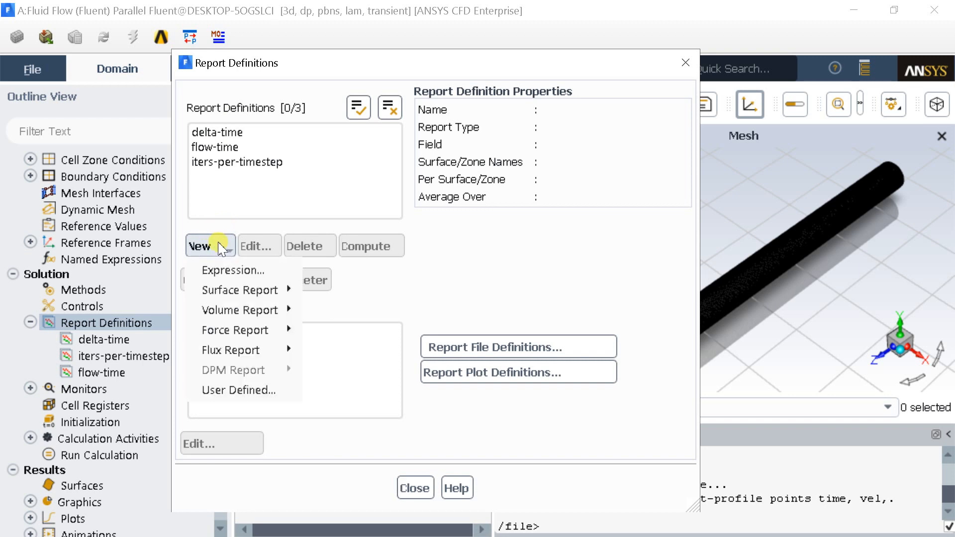
mouse_move(209, 289)
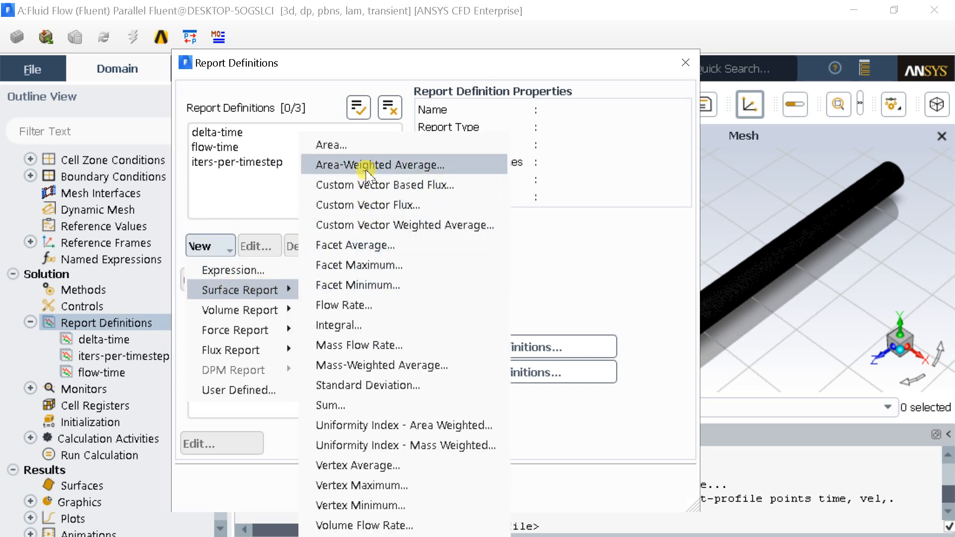
left_click(356, 245)
left_click_drag(354, 266, 289, 57)
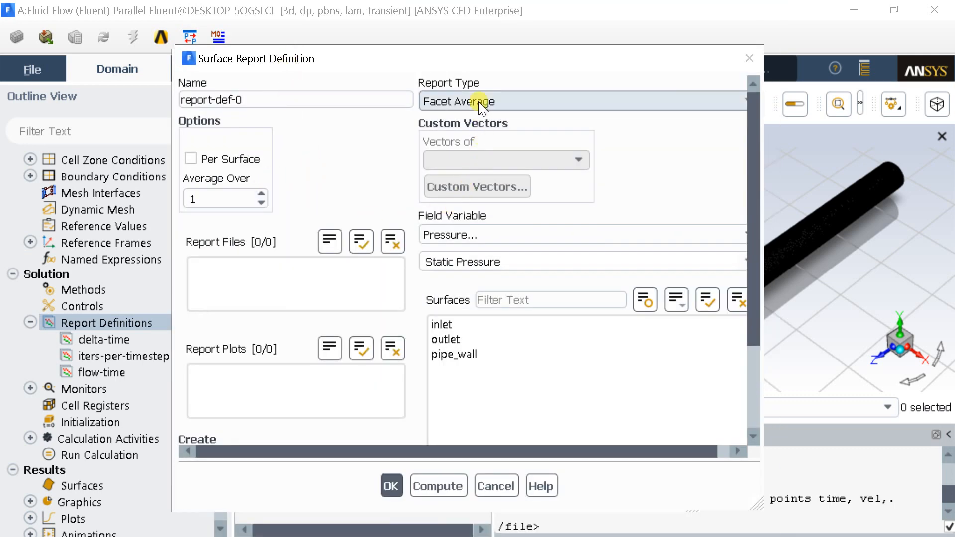
Define the report as Velocity Magnitude on the inlet surface, with both a report file and a report plot created.
left_click(480, 235)
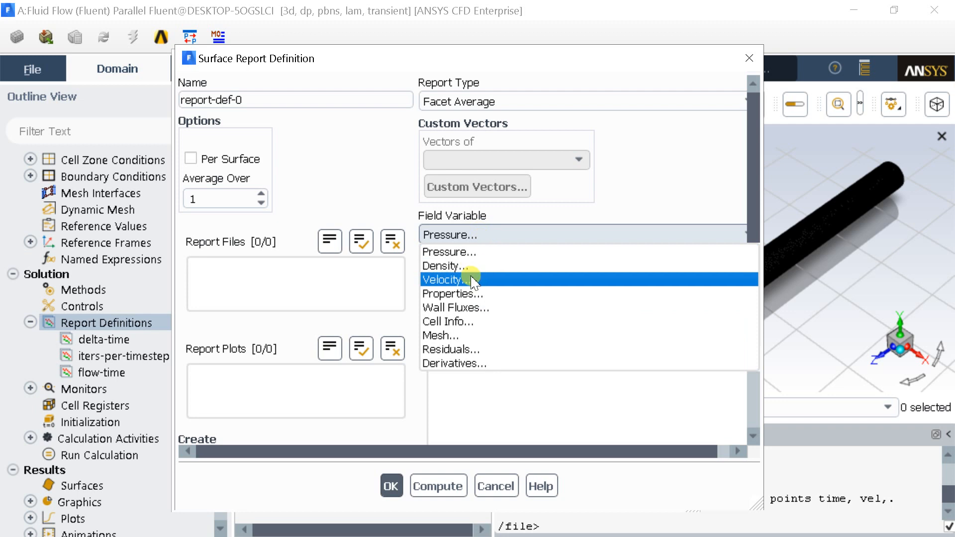
left_click(473, 277)
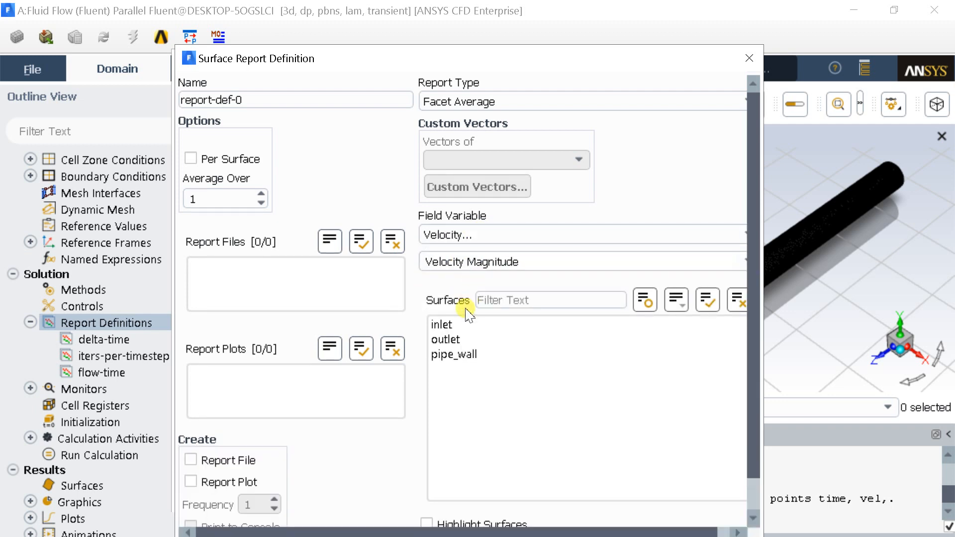
left_click(466, 325)
left_click_drag(330, 66, 323, 37)
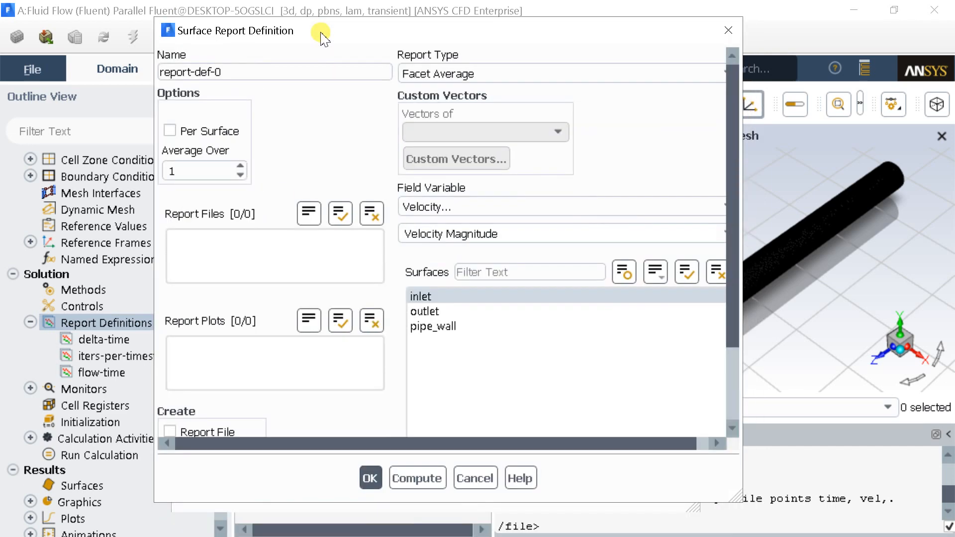
scroll(335, 271, "down", 3)
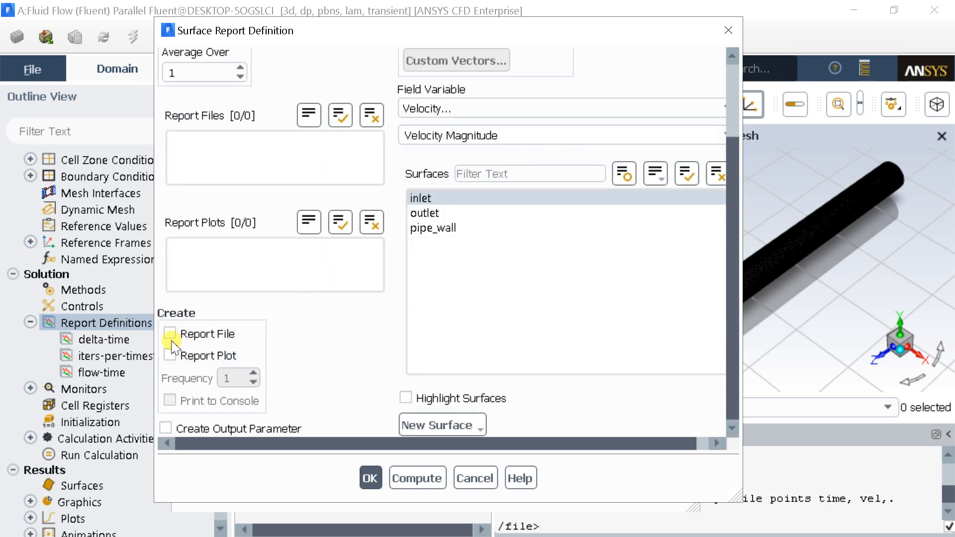
left_click(170, 334)
left_click(170, 355)
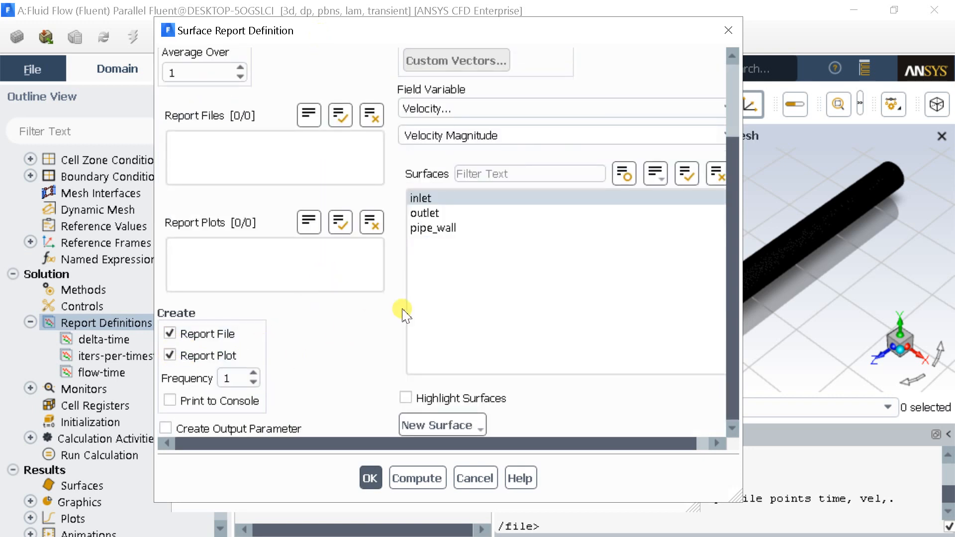
left_click(373, 478)
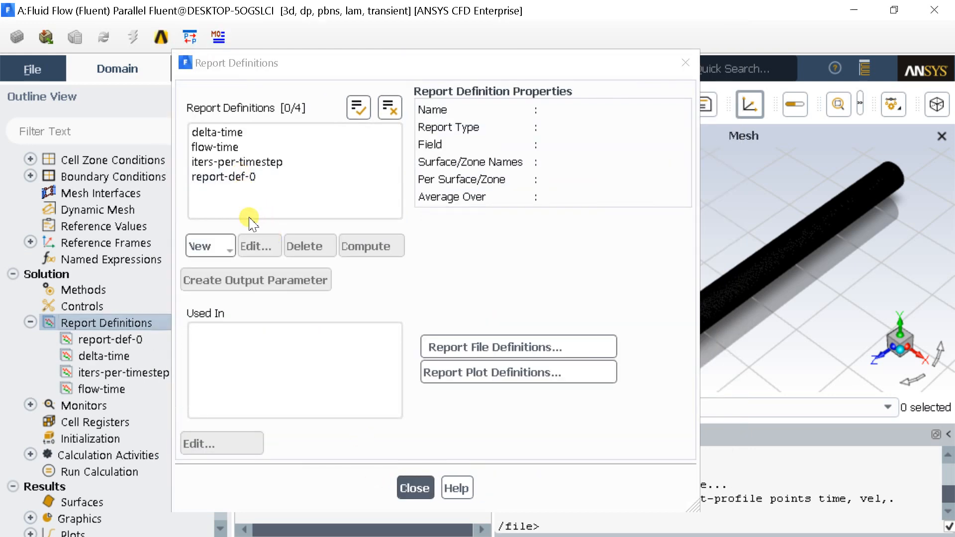
Start another Facet Average surface report with Velocity Magnitude as the field variable on the outlet surface.
left_click(222, 247)
mouse_move(247, 294)
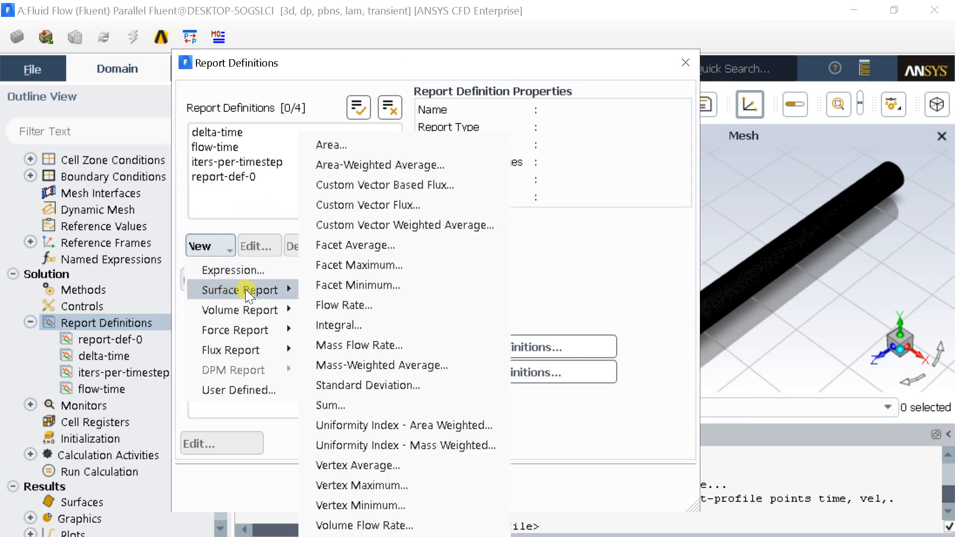
left_click(348, 245)
left_click(497, 206)
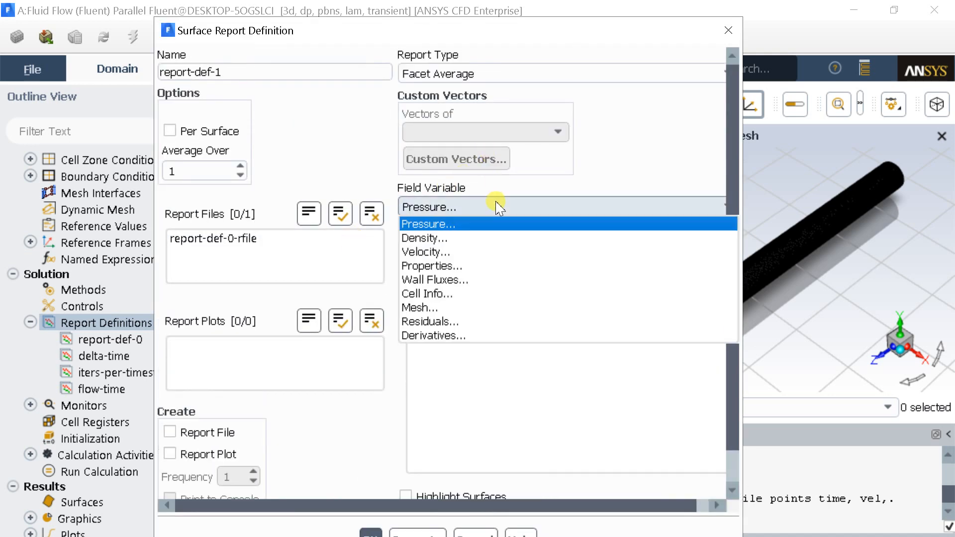
left_click(478, 252)
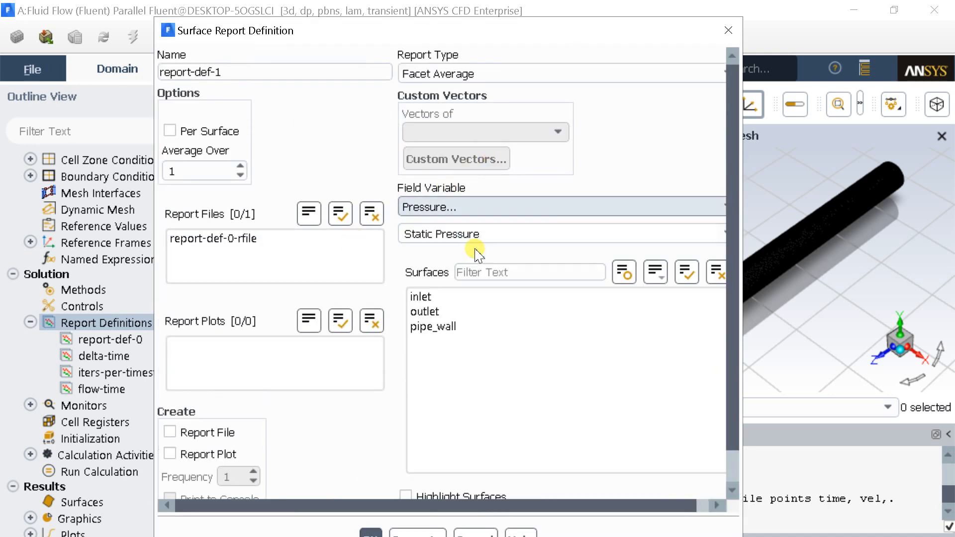
left_click(444, 312)
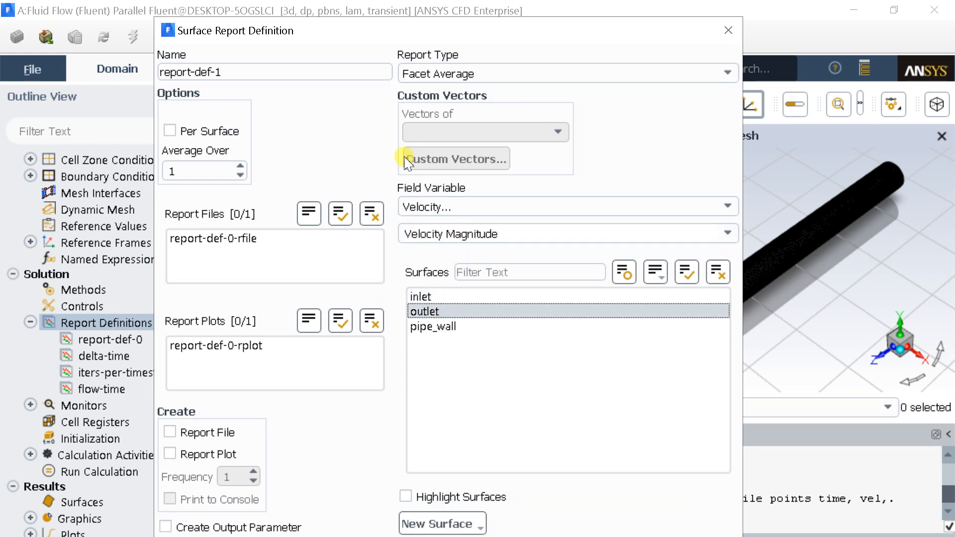
Enable both a report file and a report plot for the outlet velocity report and accept the definition.
left_click_drag(400, 31, 394, 59)
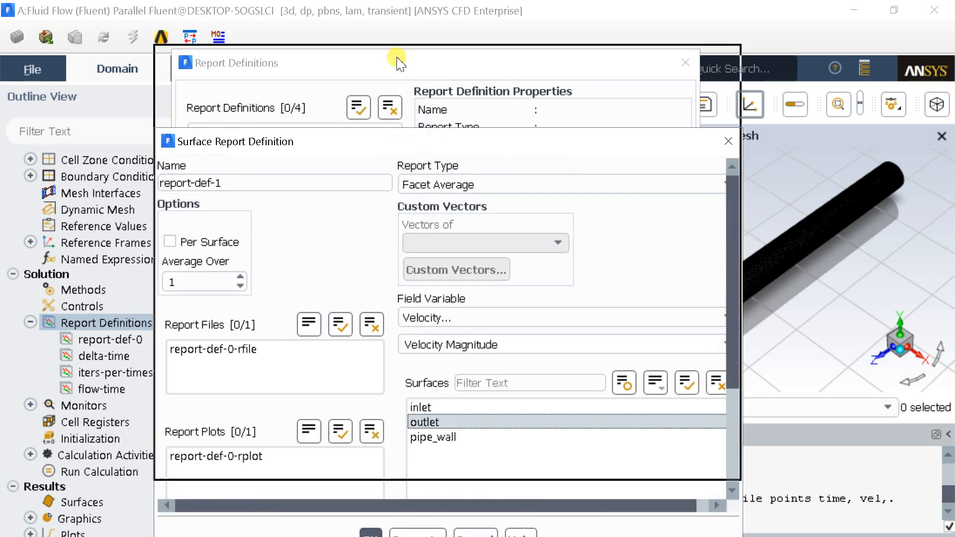
scroll(426, 358, "down", 3)
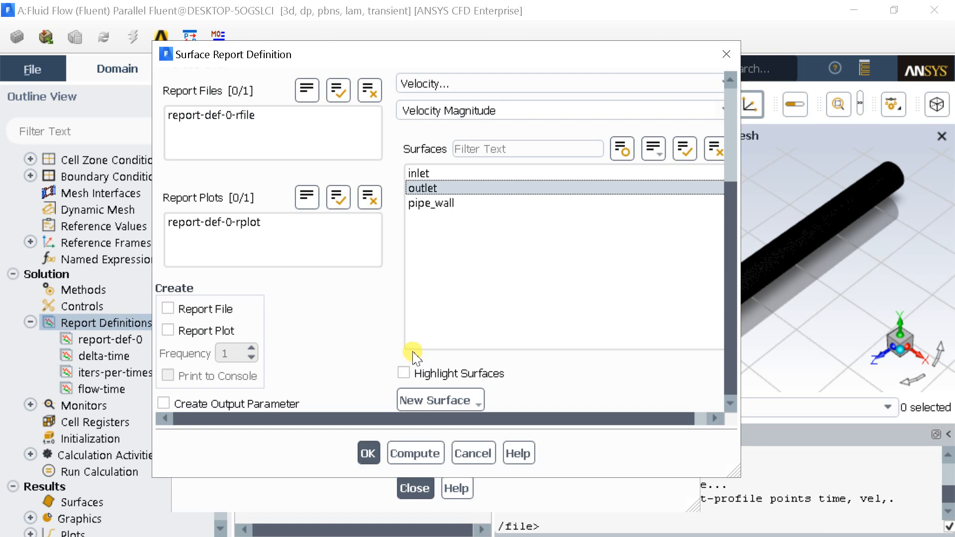
left_click(173, 329)
left_click(168, 308)
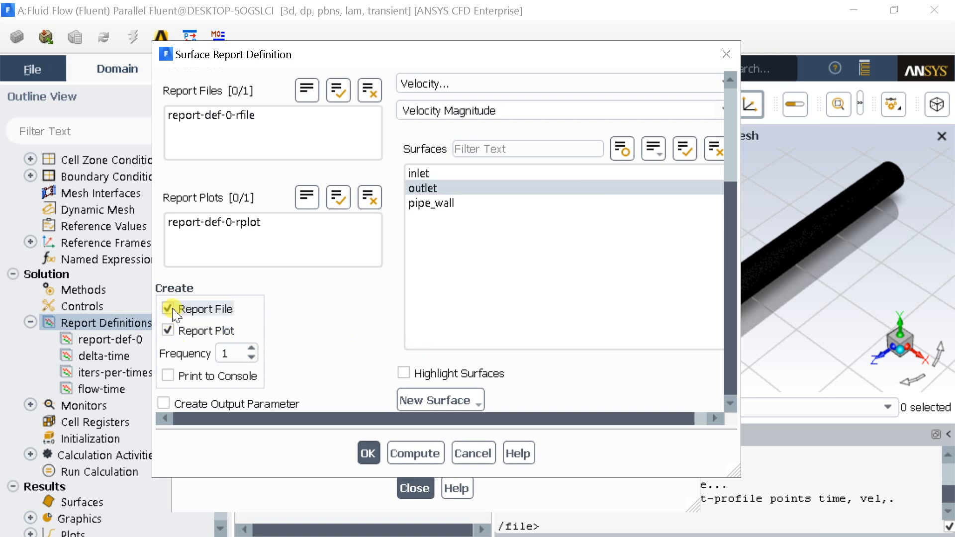
left_click(368, 453)
Review the inlet and outlet velocity reports in the list of report definitions and close it.
left_click(241, 191)
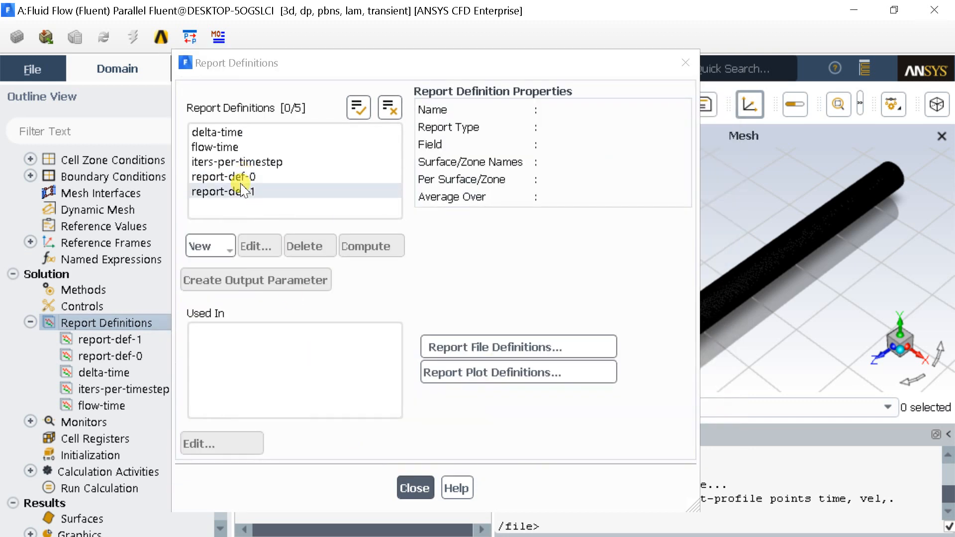
left_click(237, 177, "ctrl")
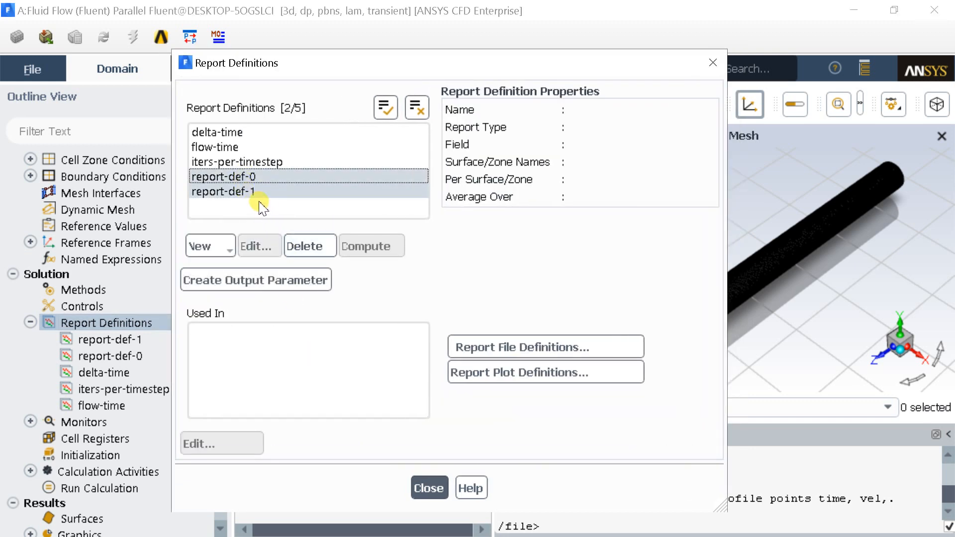
left_click(255, 193, "ctrl")
left_click(276, 179, "ctrl")
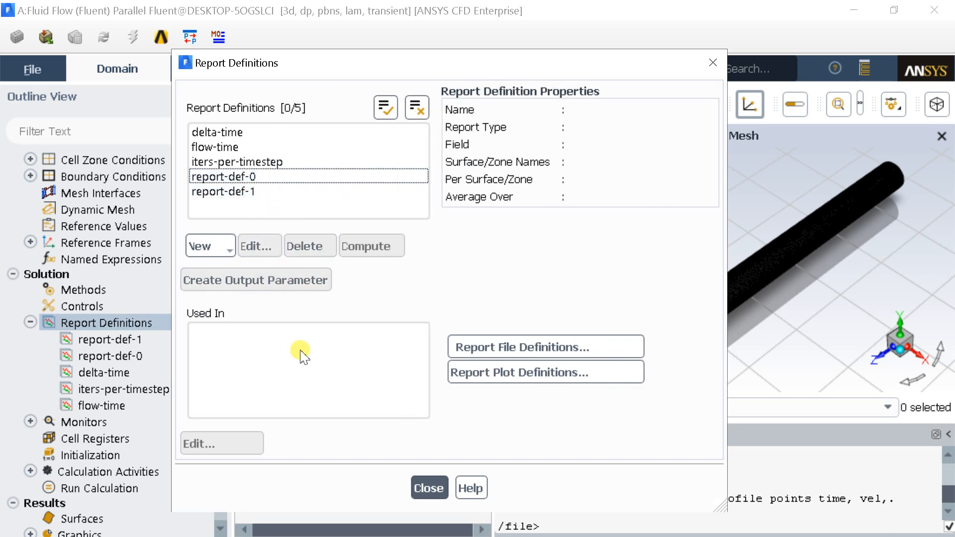
left_click(428, 488)
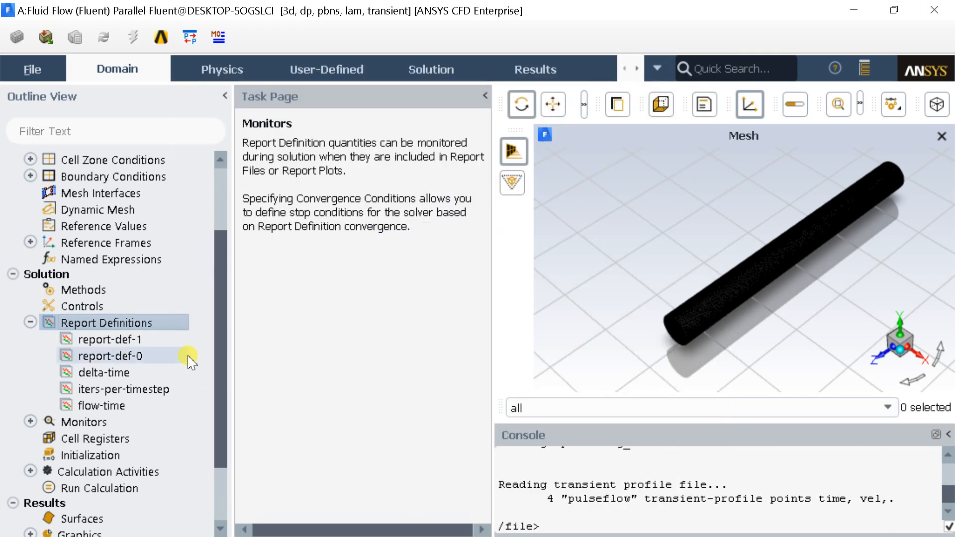
left_click(30, 322)
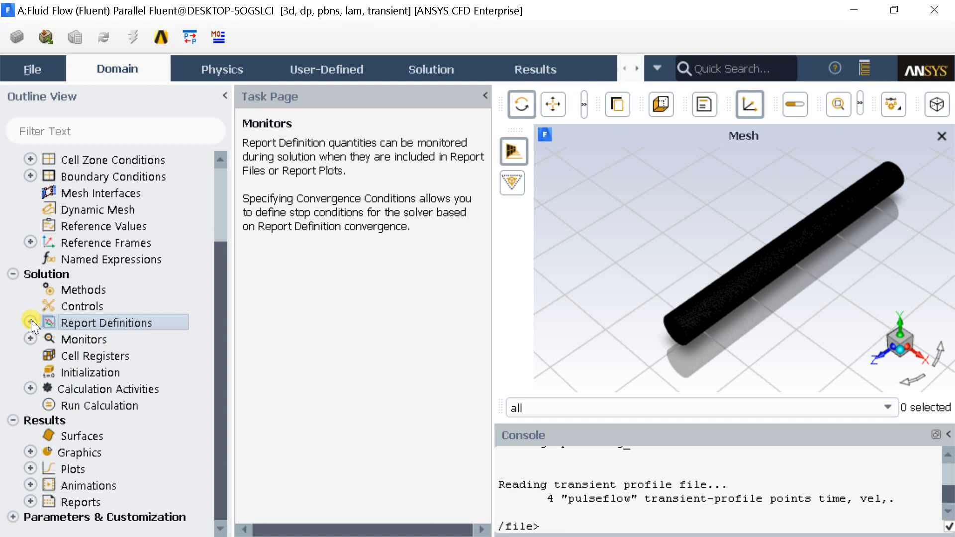
left_click(13, 274)
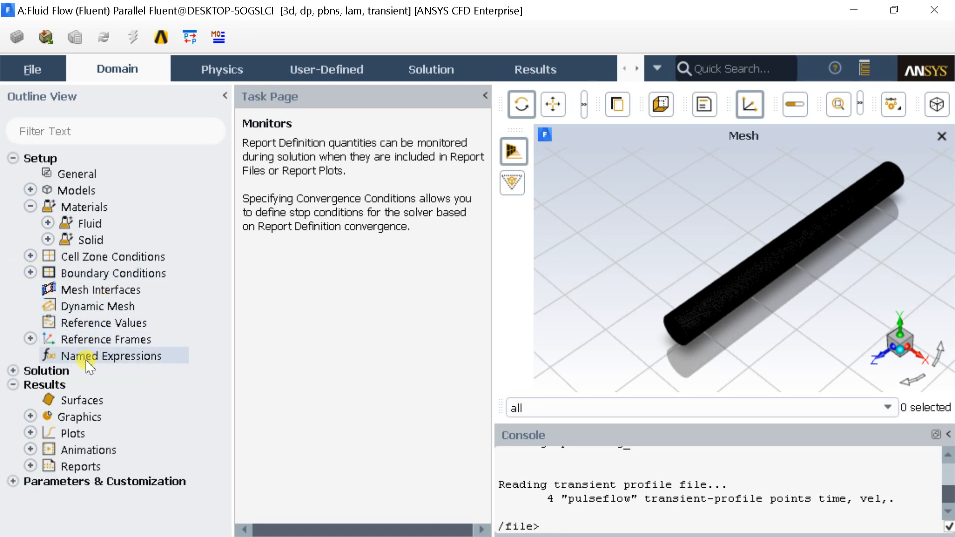
left_click(14, 371)
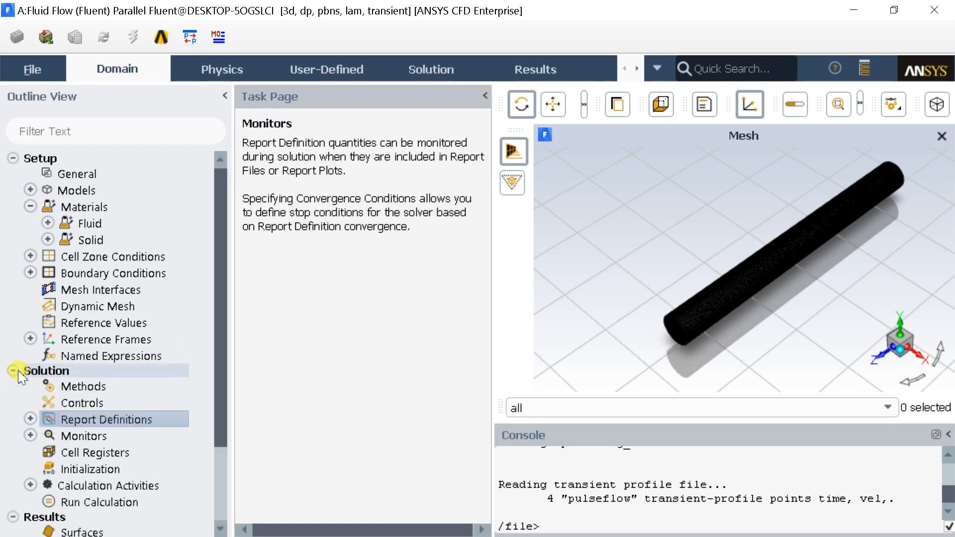
Initialize the solution with Standard Initialization, computing the initial values from all-zones.
scroll(99, 378, "down", 2)
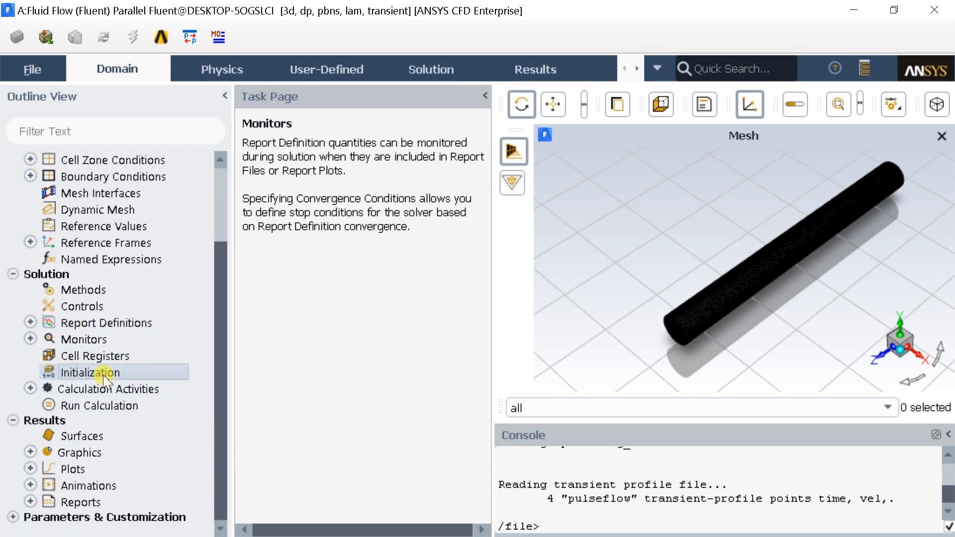
left_click(102, 372)
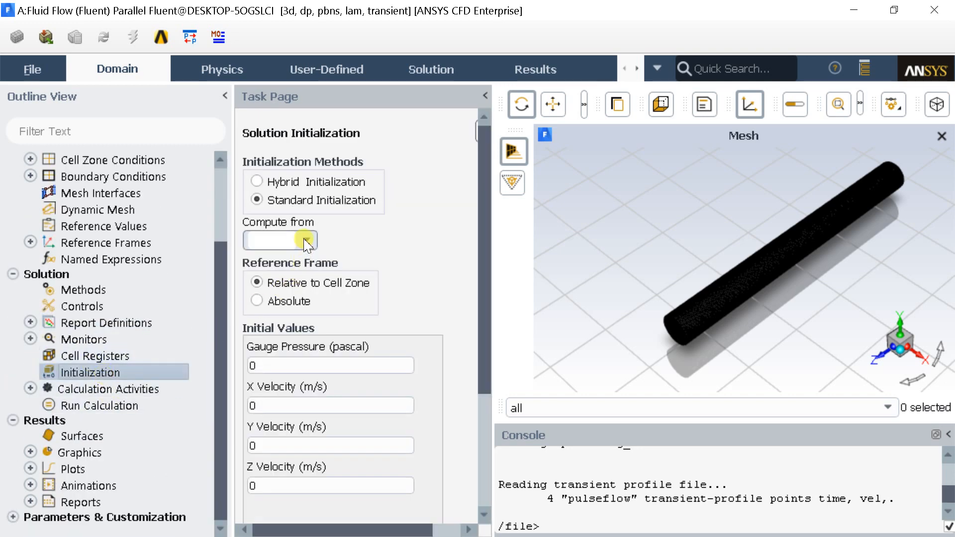
left_click(298, 239)
left_click(284, 257)
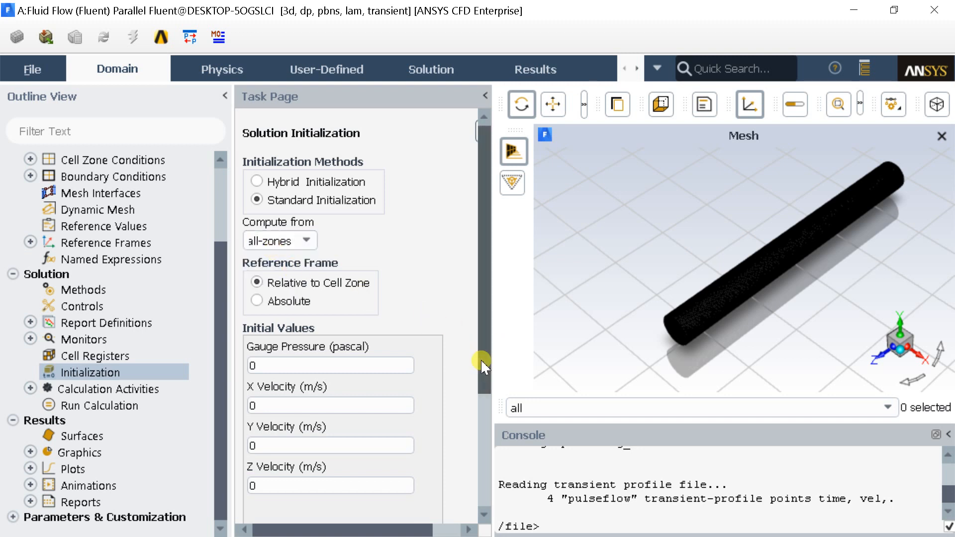
left_click_drag(485, 352, 460, 492)
left_click(255, 416)
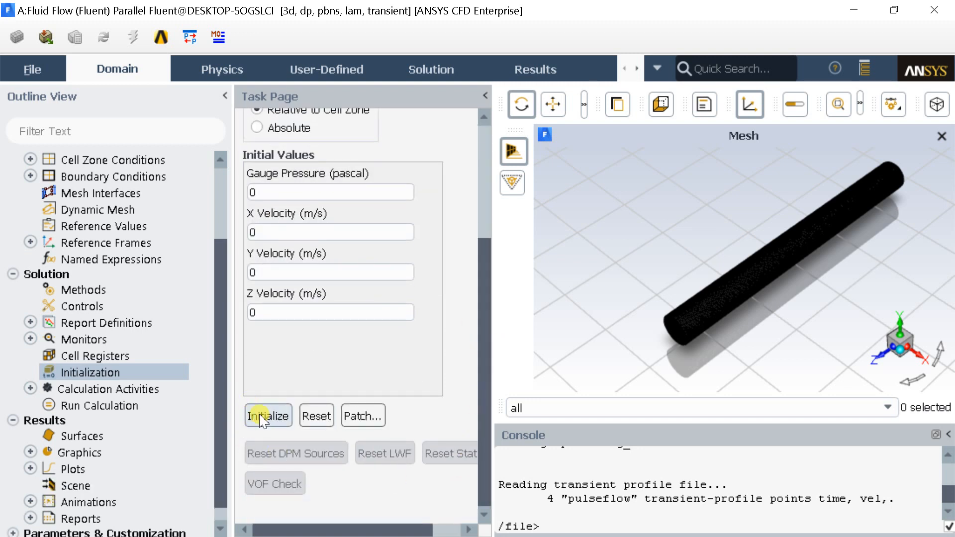
Run the calculation with 100 time steps, a time step size of 0.1 s and 5 maximum iterations per time step.
left_click(125, 405)
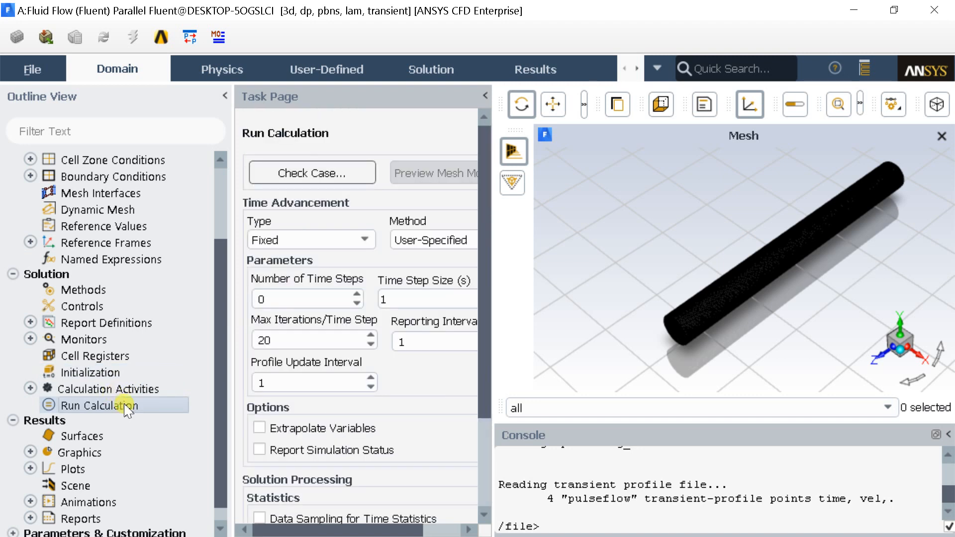
double_click(289, 299)
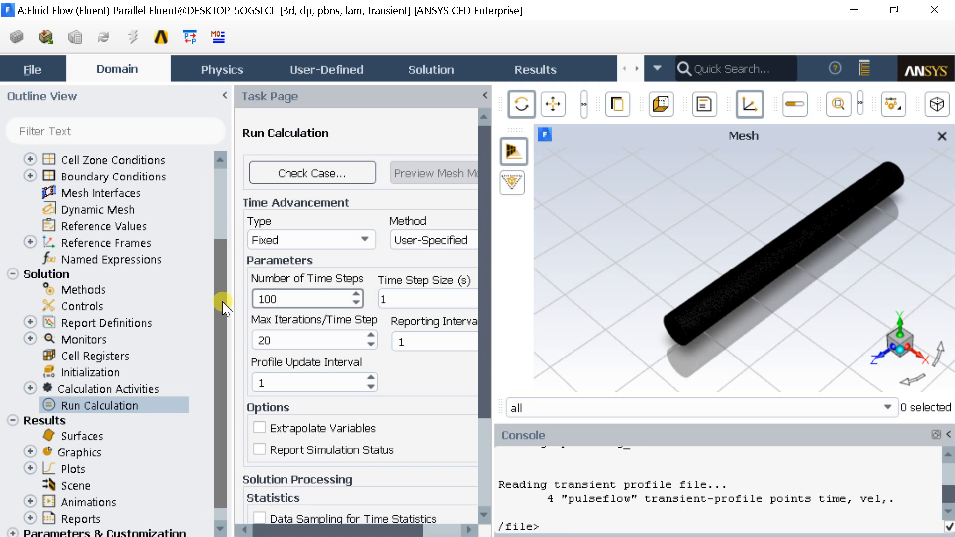
double_click(387, 299)
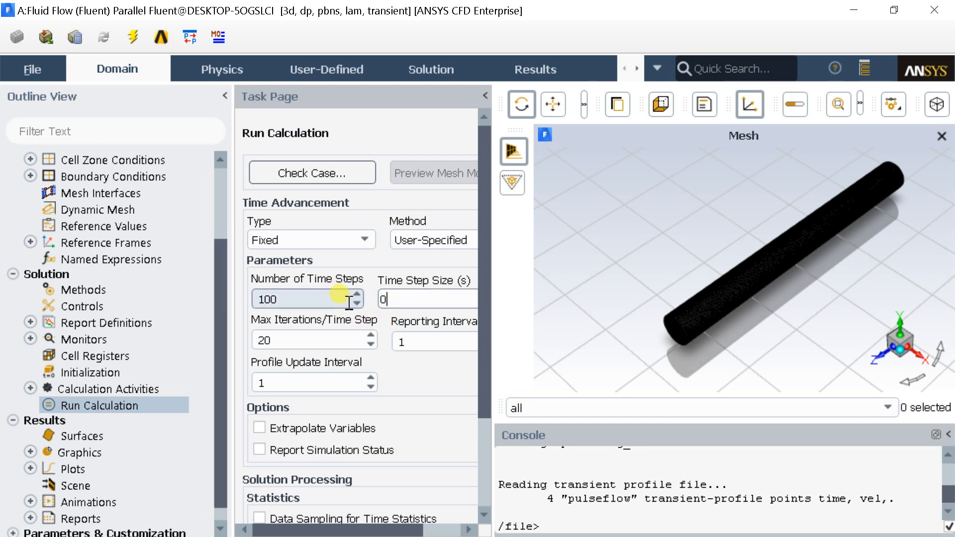
double_click(296, 340)
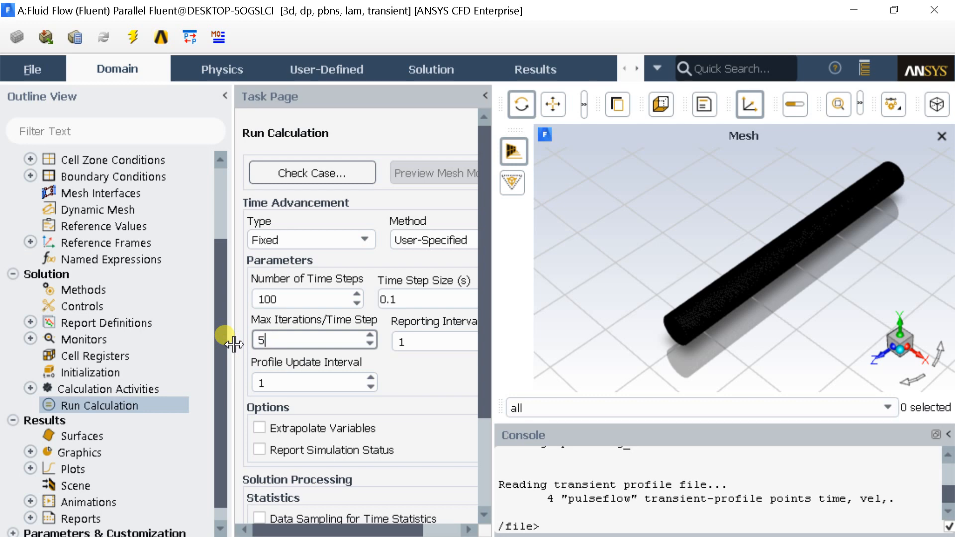
left_click_drag(482, 351, 487, 444)
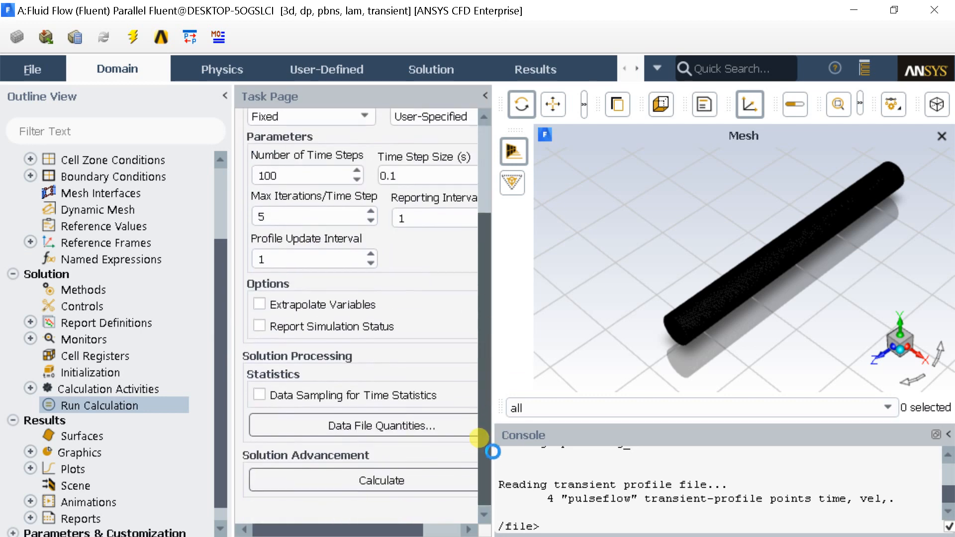
left_click(399, 485)
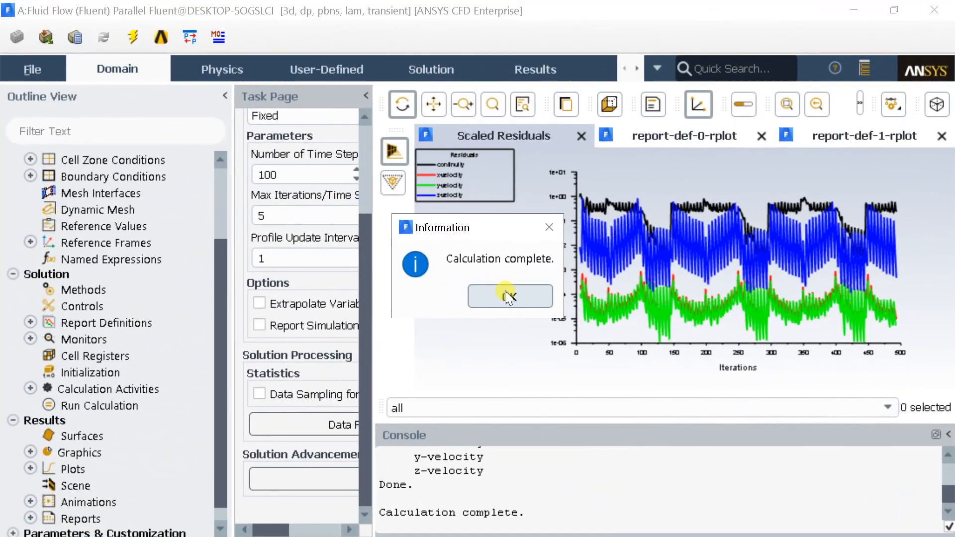
left_click(501, 291)
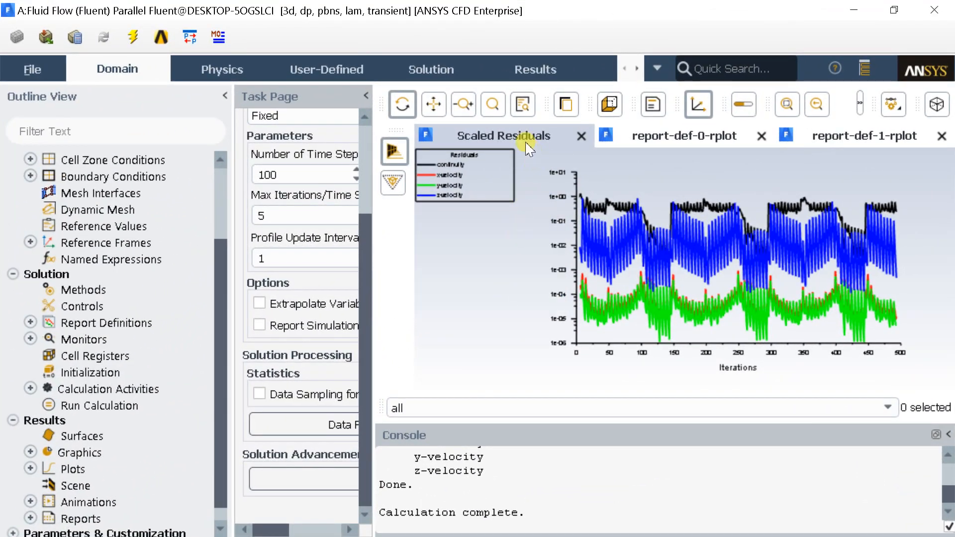
Display the inlet velocity plot and set its picture export to a custom width of 1280 instead of the window resolution.
left_click(665, 139)
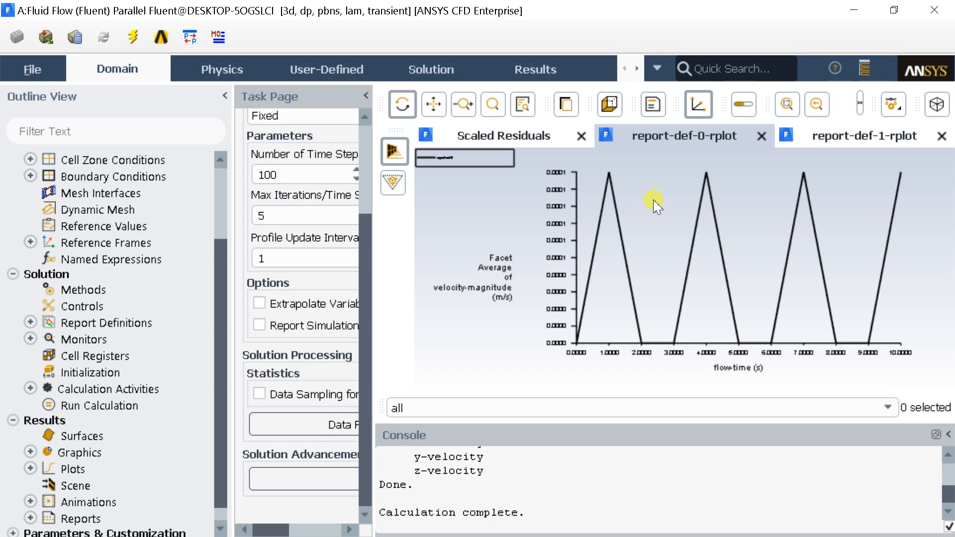
left_click(31, 68)
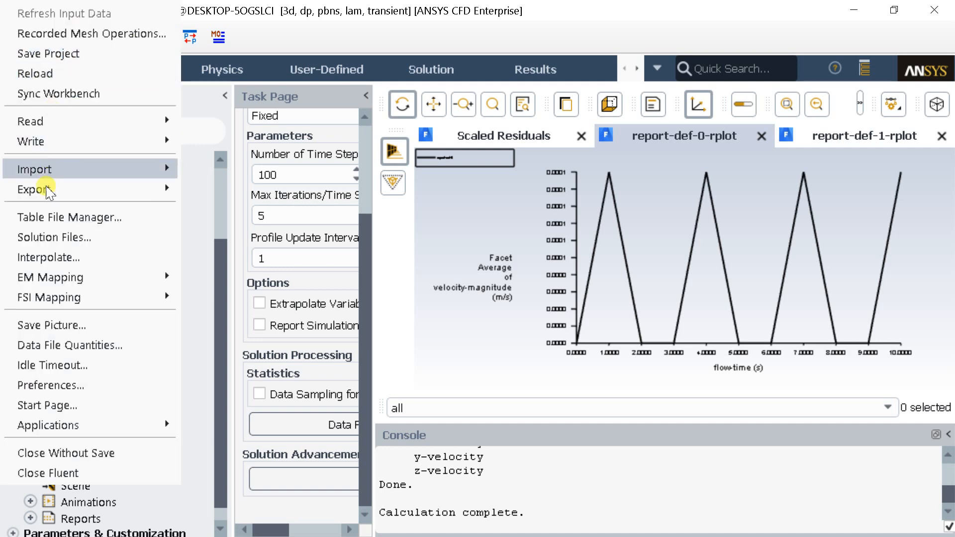
left_click(48, 324)
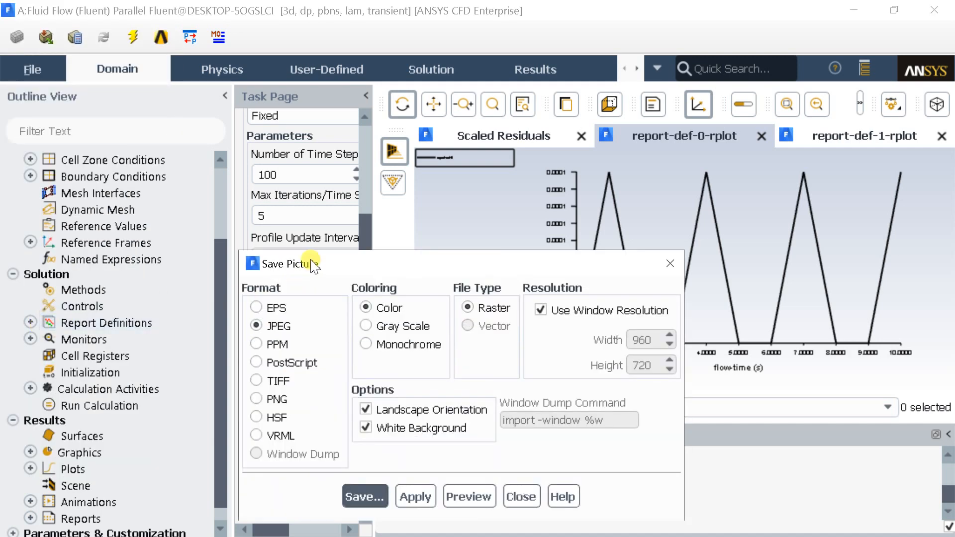
left_click_drag(308, 260, 285, 121)
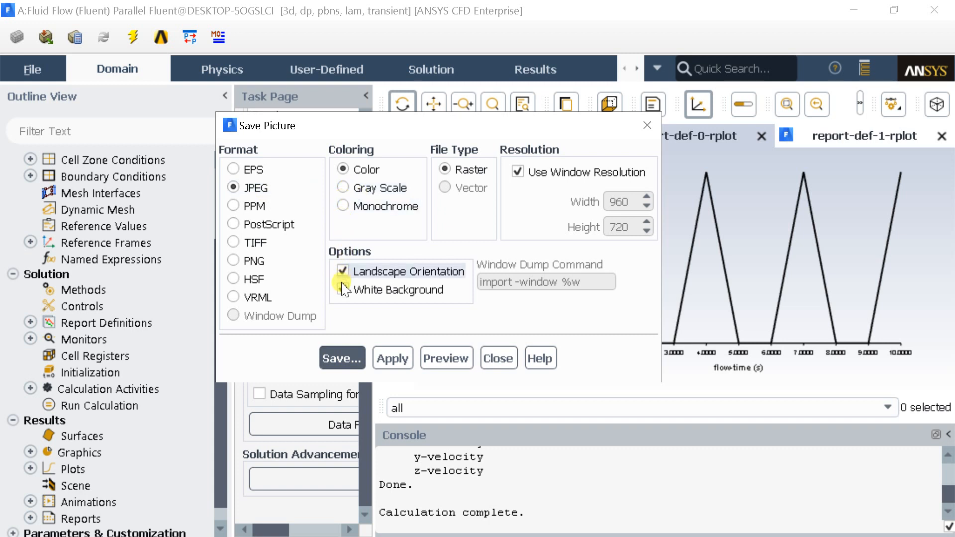
left_click(525, 171)
left_click_drag(631, 201, 548, 206)
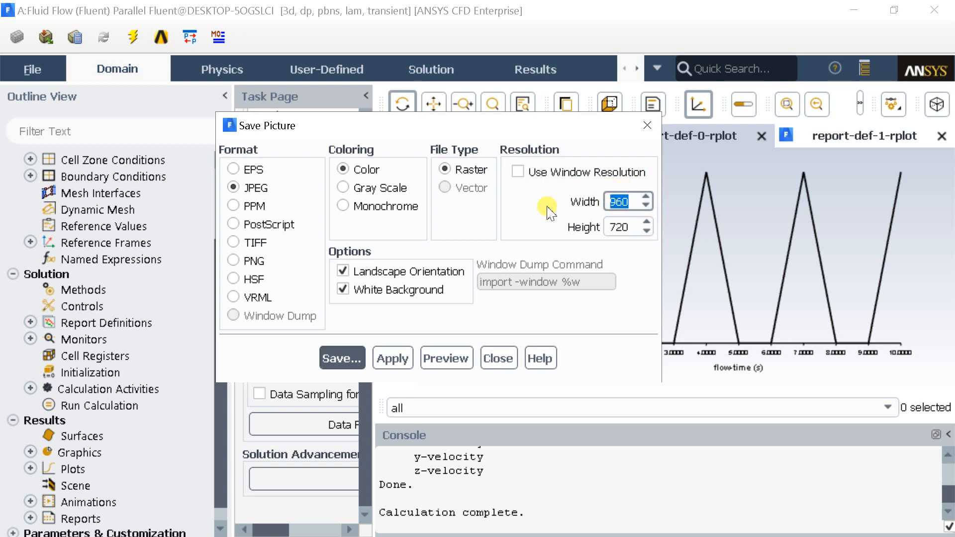
type("1280")
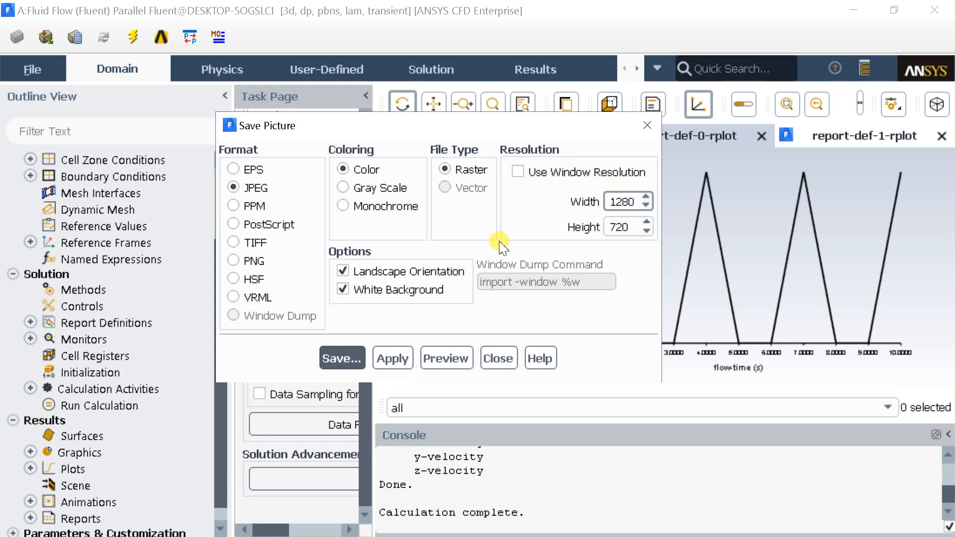
Save the inlet velocity plot picture as 11.jpg on the F: drive and close the picture settings.
left_click(352, 358)
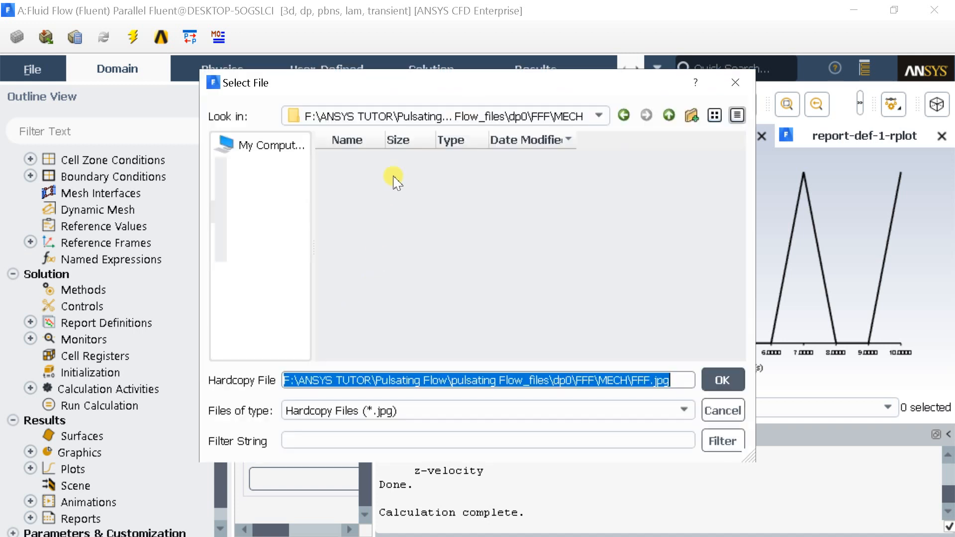
type("11")
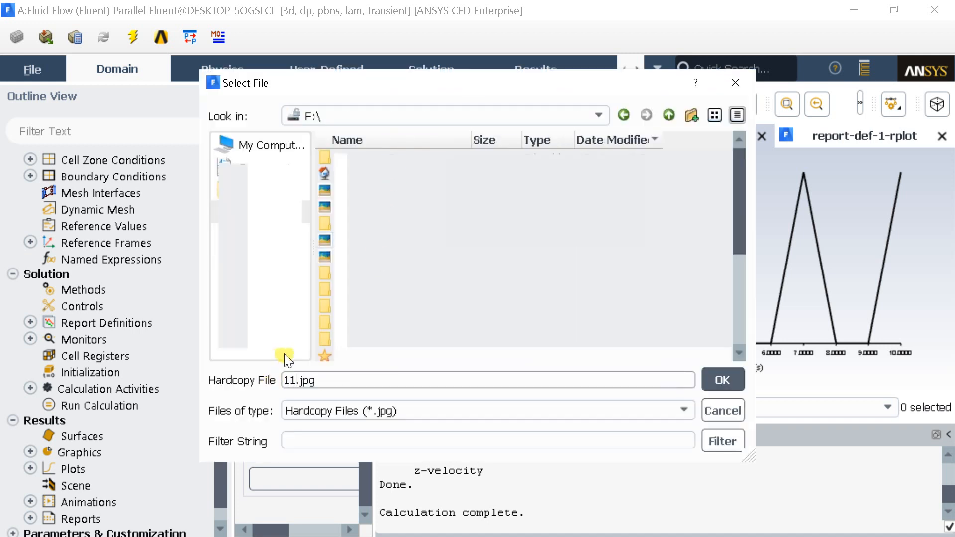
left_click(716, 380)
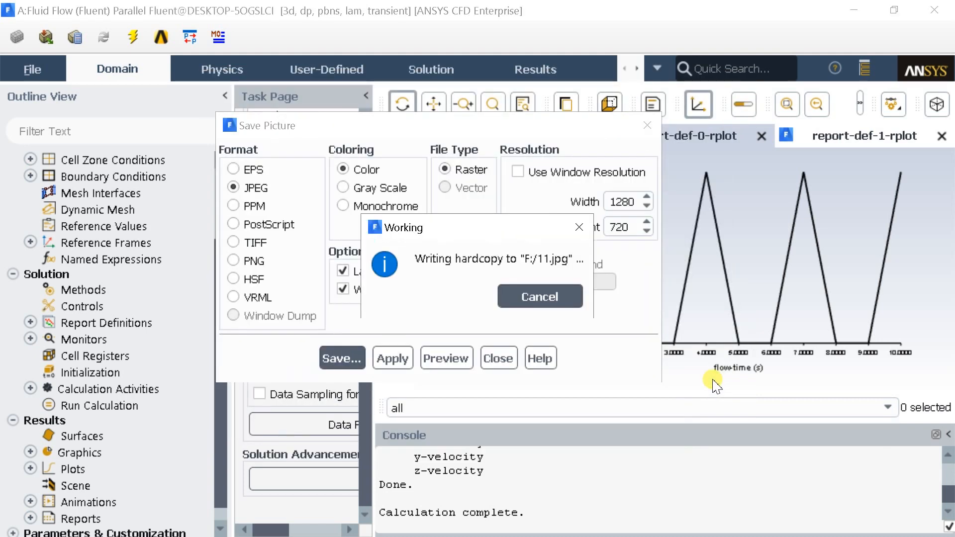
left_click(498, 358)
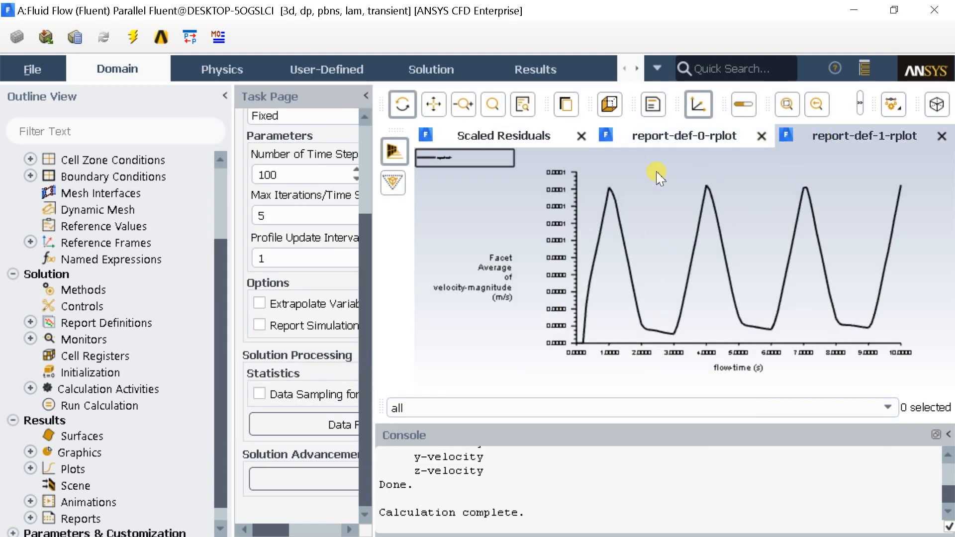
Save the outlet velocity plot as the JPEG picture 12.jpg on the F: drive and close the picture settings.
left_click(31, 70)
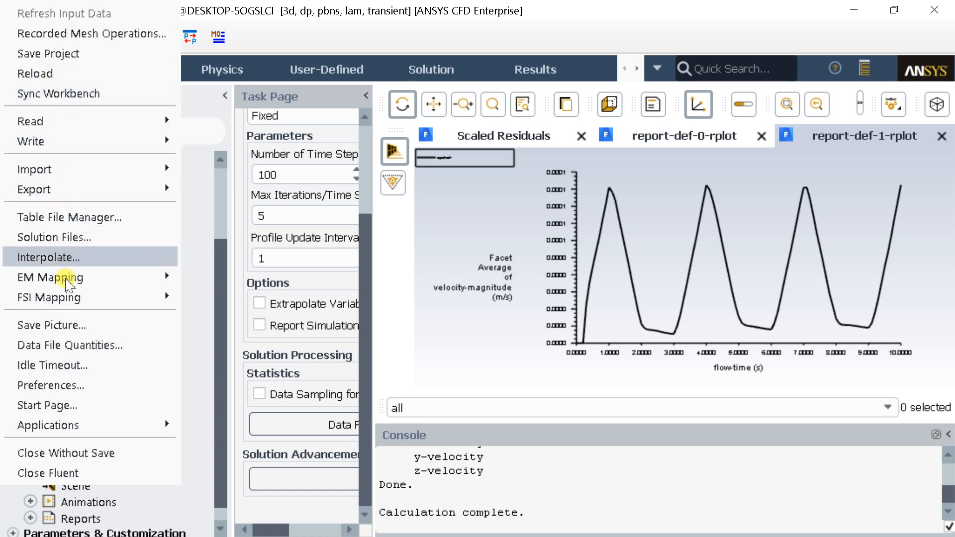
left_click(68, 325)
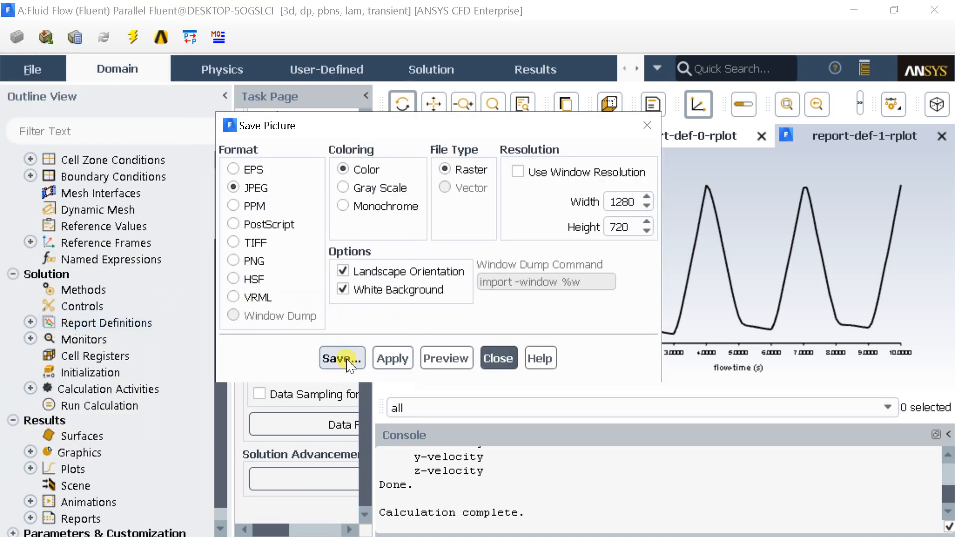
left_click(342, 358)
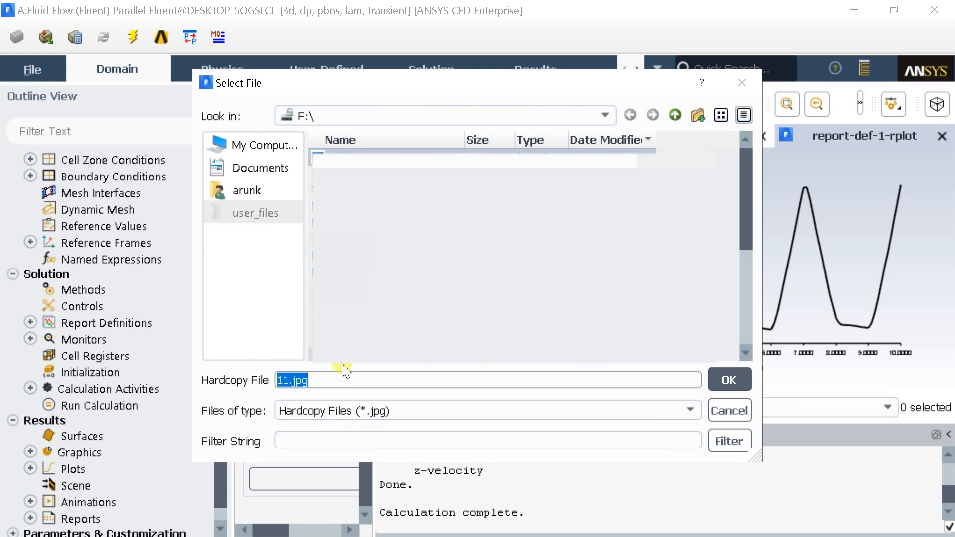
left_click(293, 380)
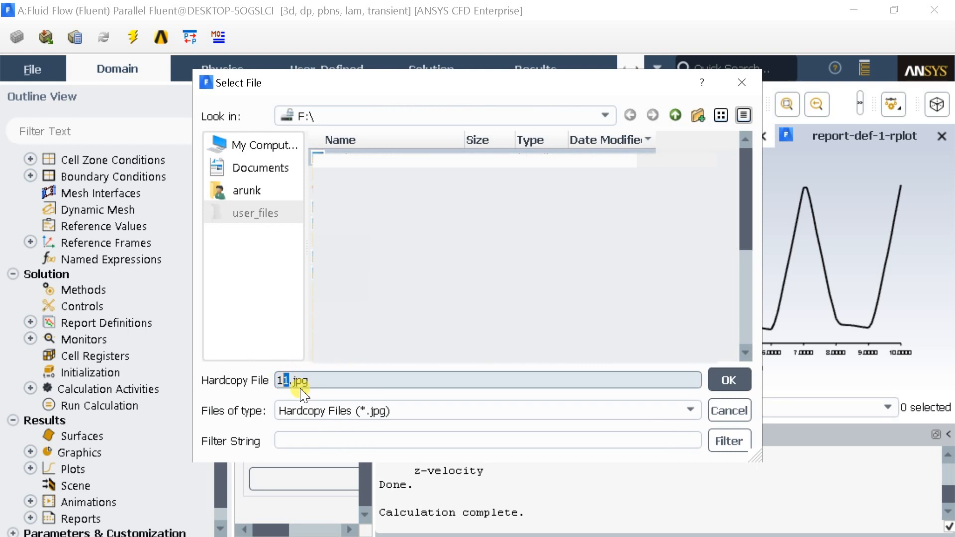
key("BackSpace")
type("2")
key("Return")
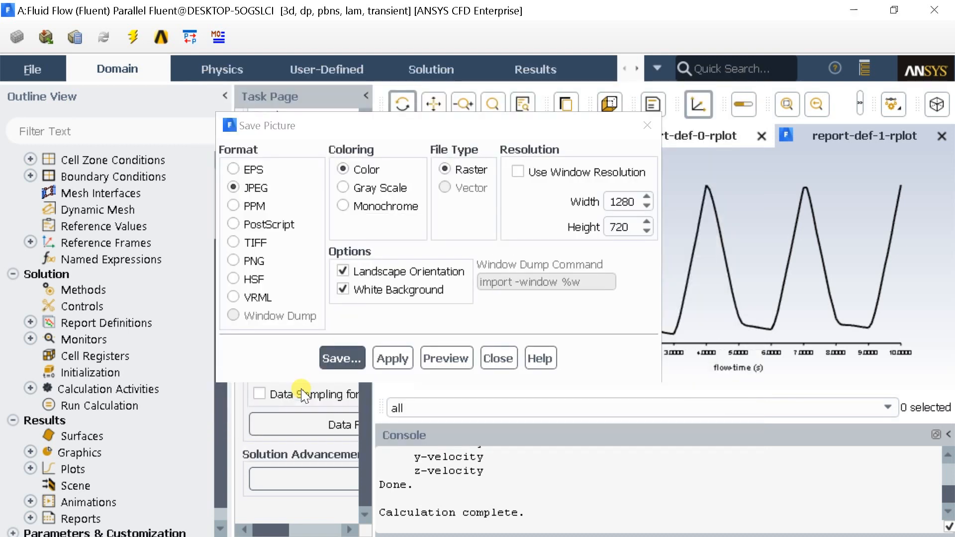
left_click(496, 359)
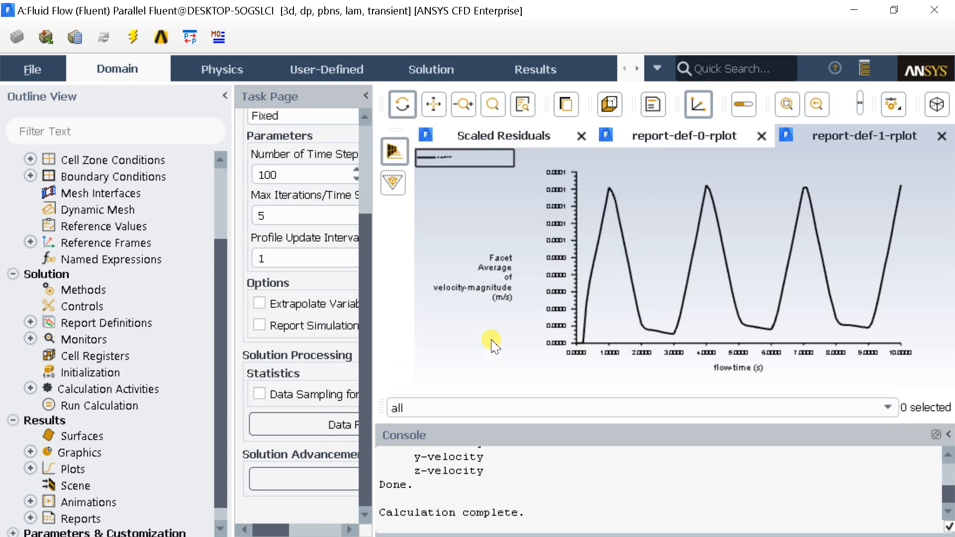
Review the scaled residuals plot and the inlet velocity plot.
left_click(502, 139)
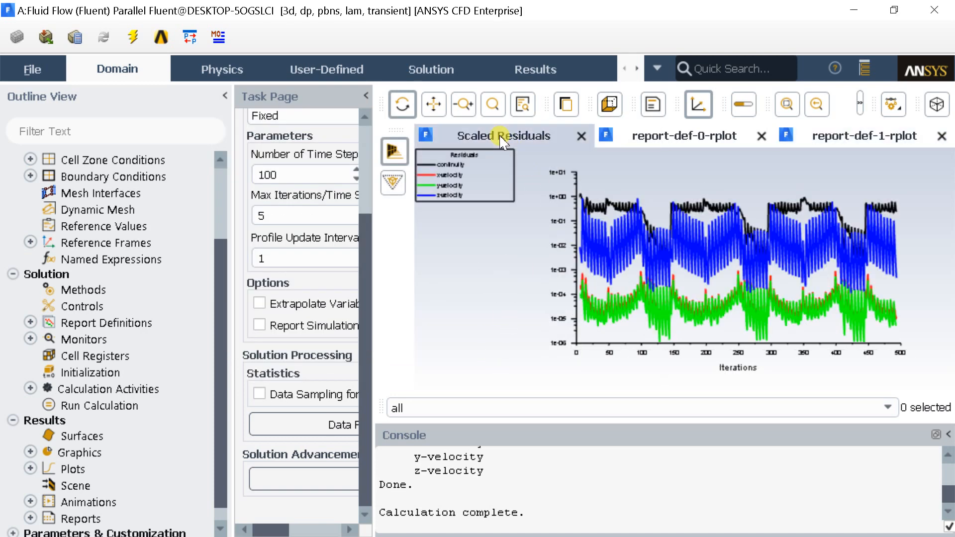
left_click(654, 139)
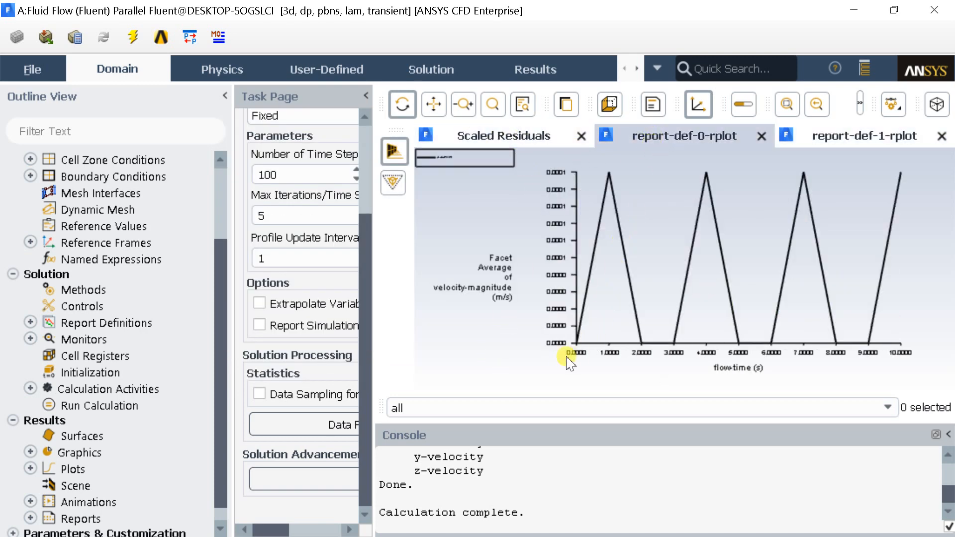